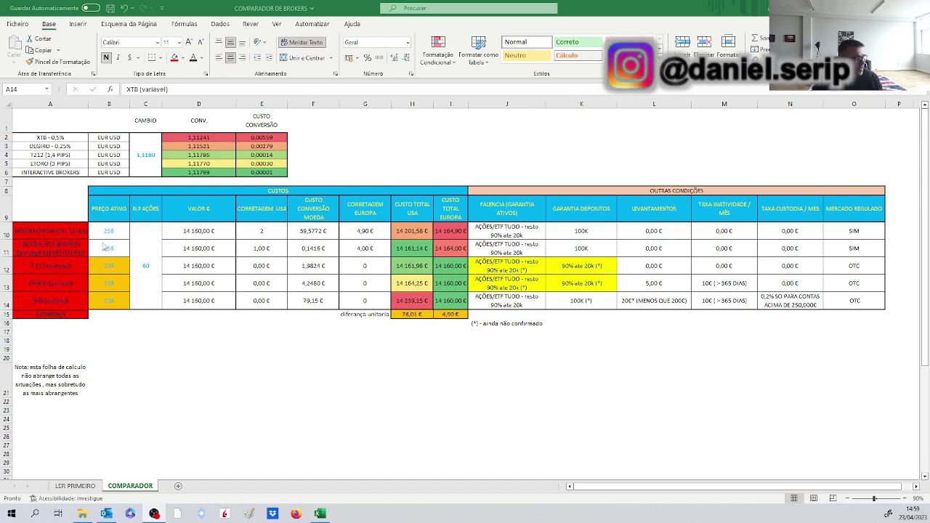
Review the broker names, the OUTRAS CONDIÇÕES section and the PREÇO ATIVO cells in the comparison table.
key(F2)
click(56, 242)
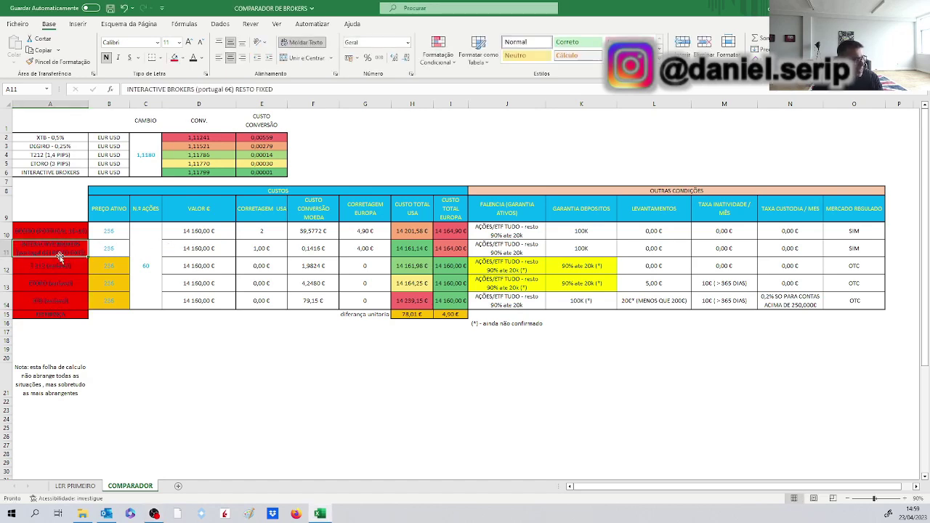
click(62, 269)
click(68, 281)
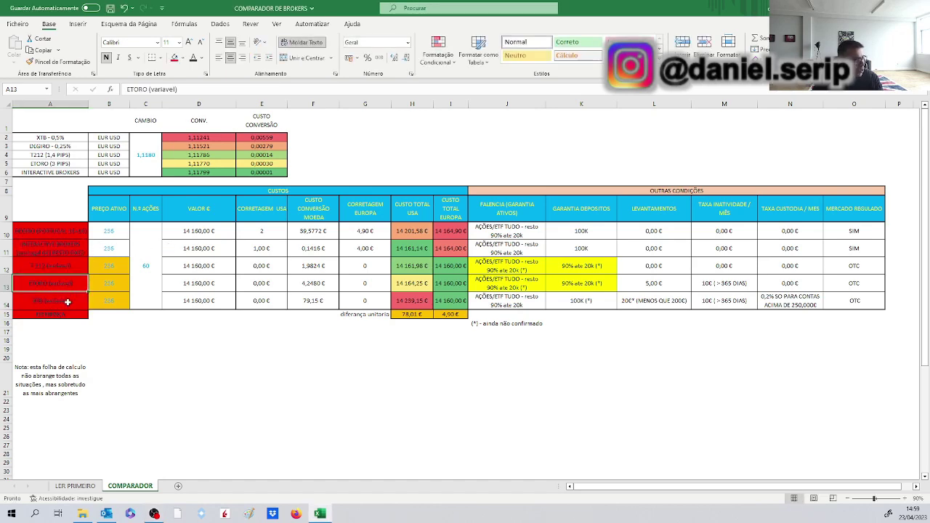
click(67, 298)
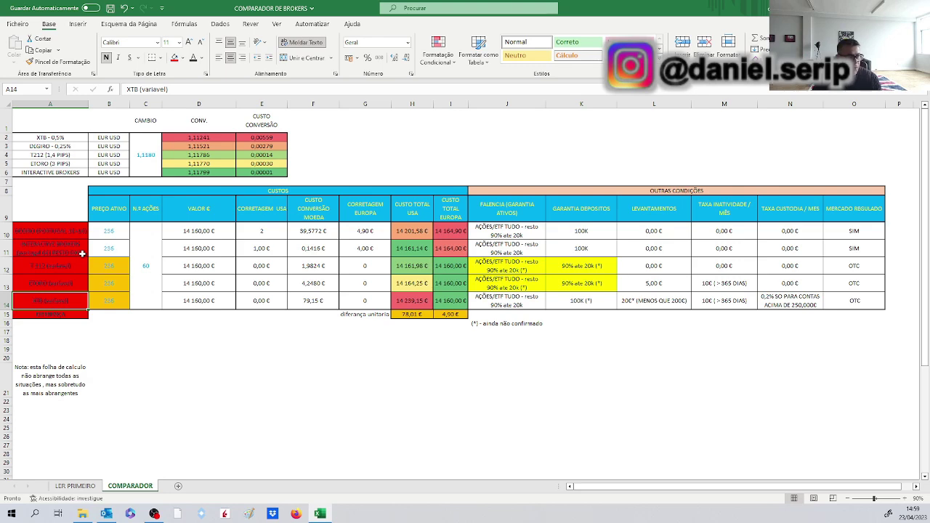
drag(506, 191, 569, 299)
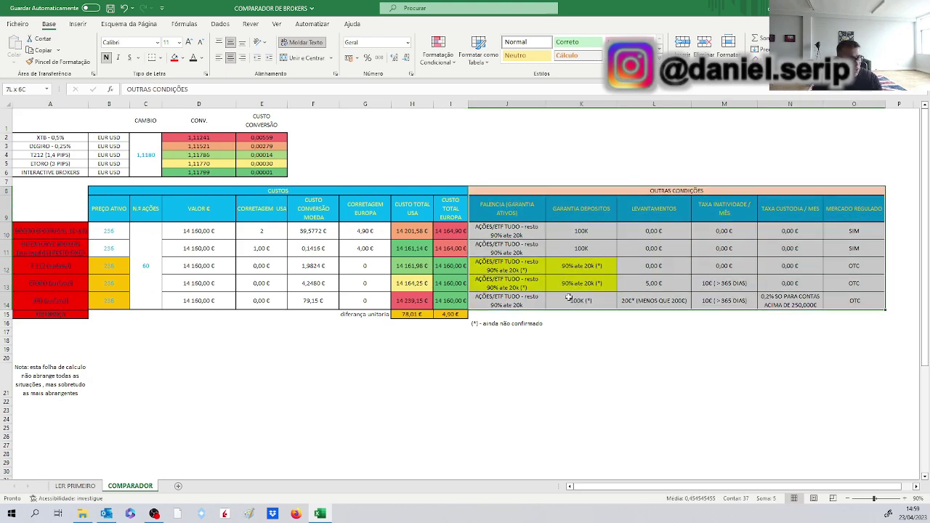
click(637, 342)
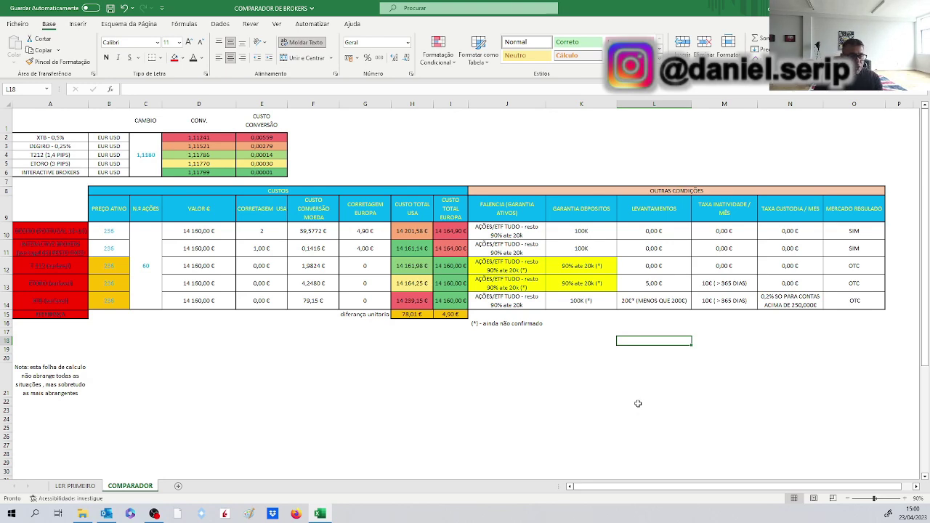
drag(109, 230, 109, 247)
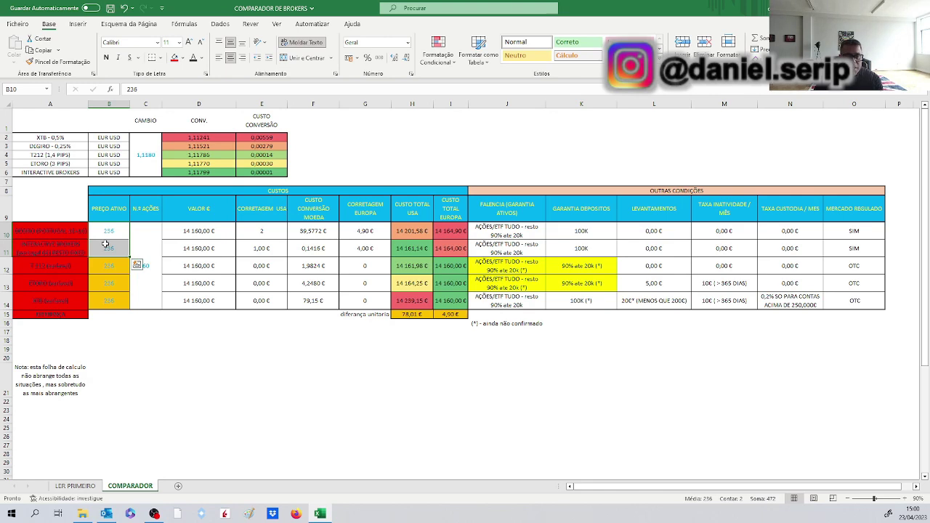
click(108, 264)
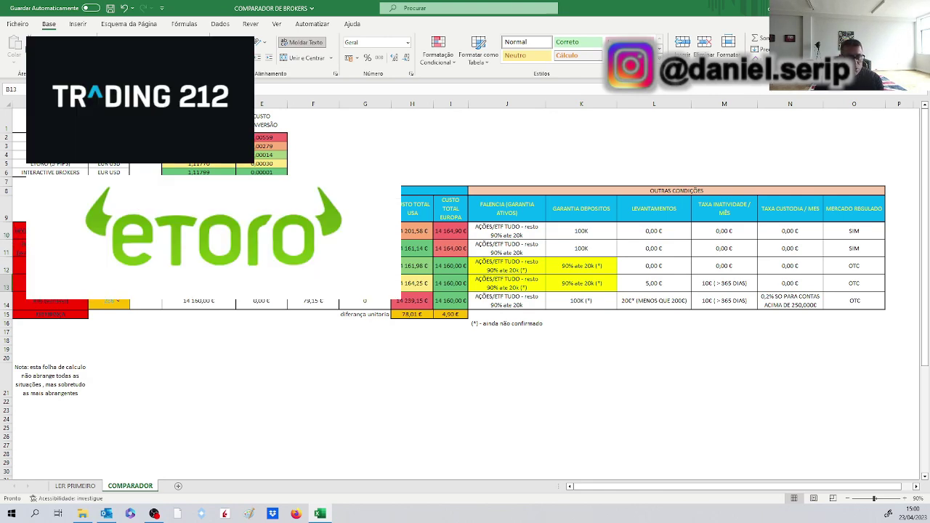
click(117, 303)
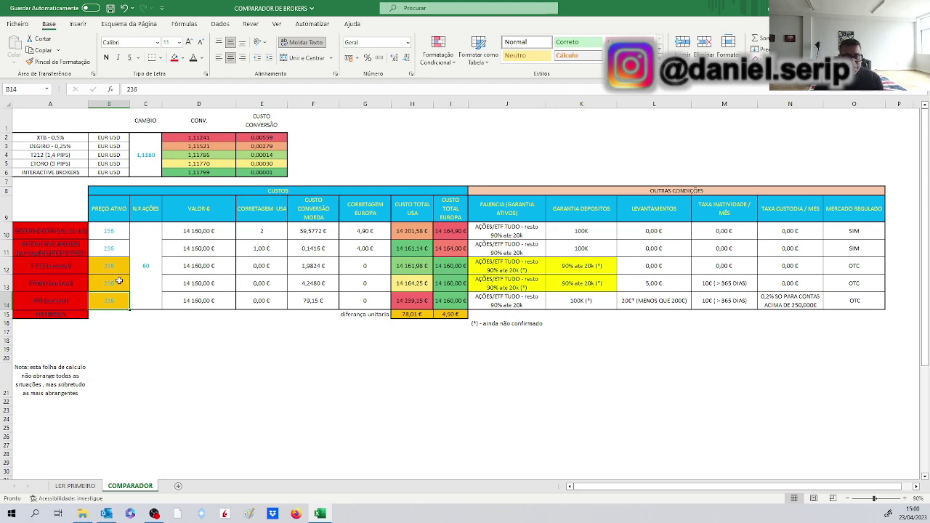
click(119, 282)
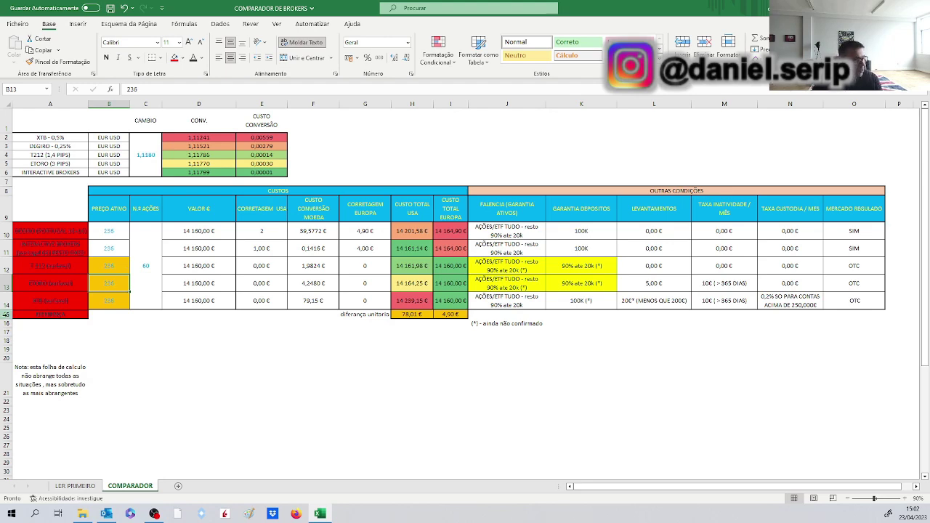
Set the asset price (PREÇO ATIVO) to 3,516 in B10 and 3,156 in B11 for Interactive Brokers.
click(125, 231)
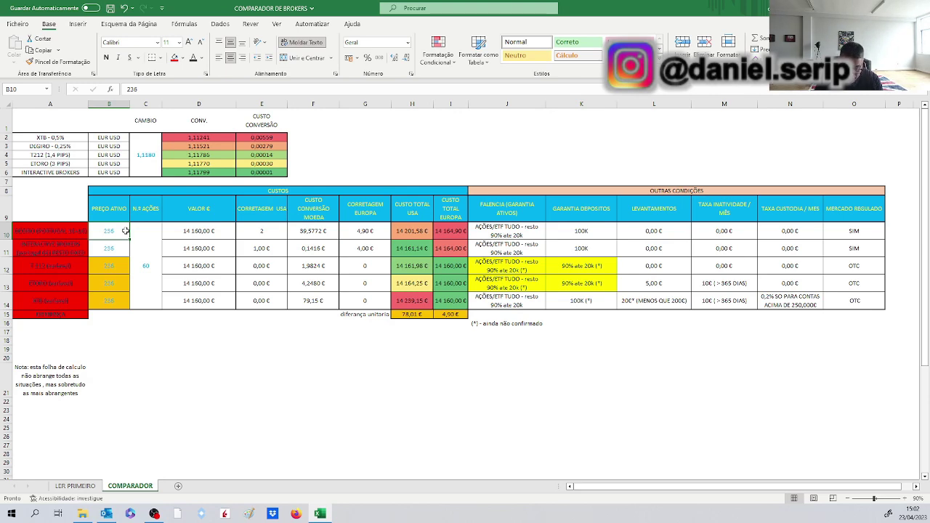
text(3,)
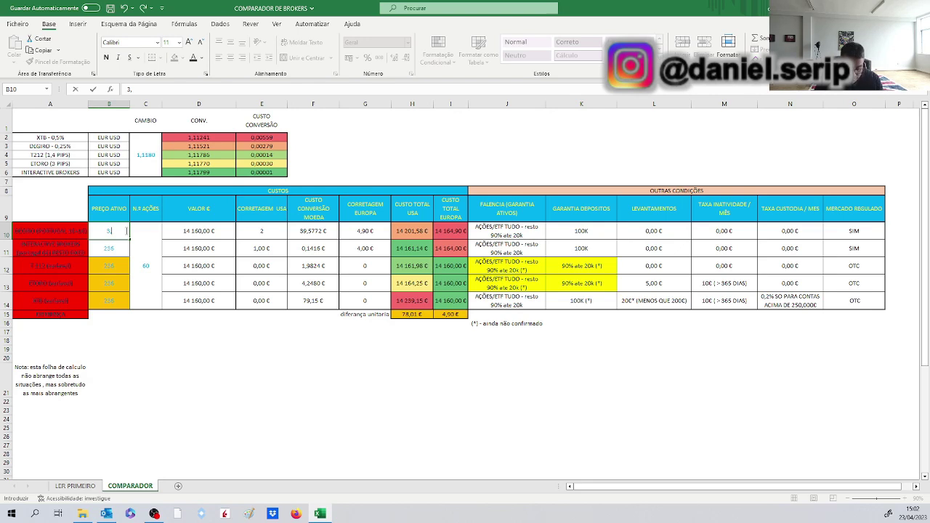
text(516)
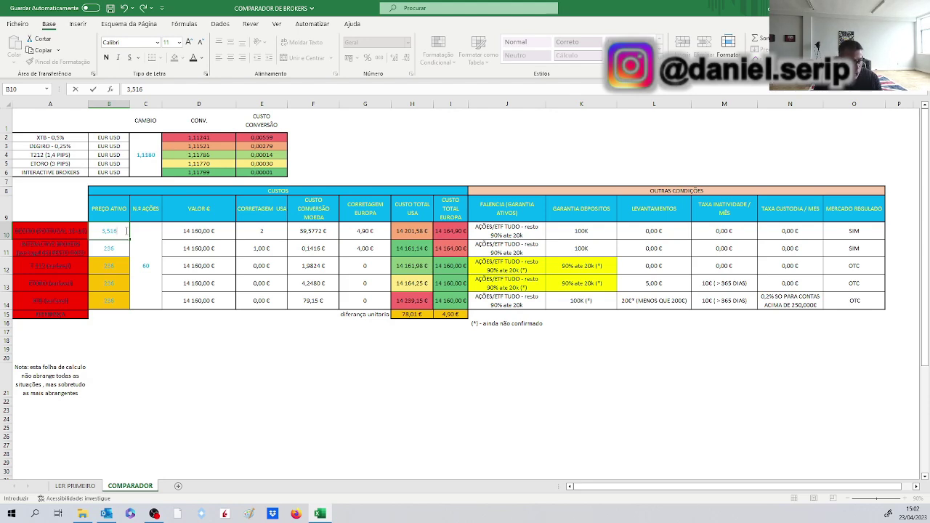
key(Return)
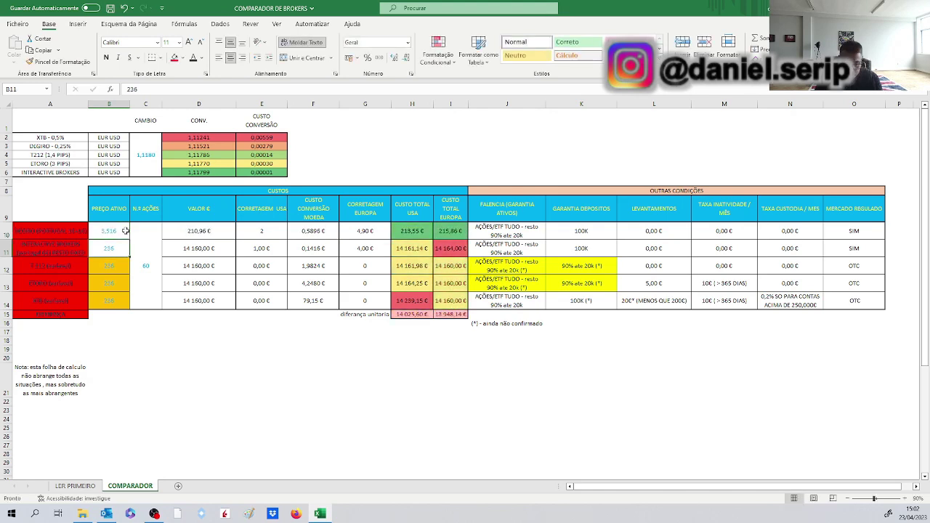
text(316)
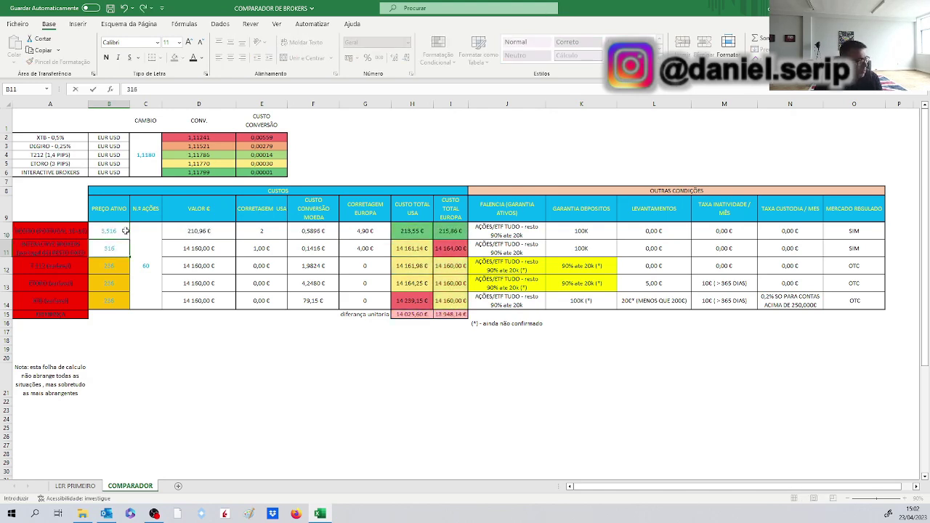
key(BackSpace)
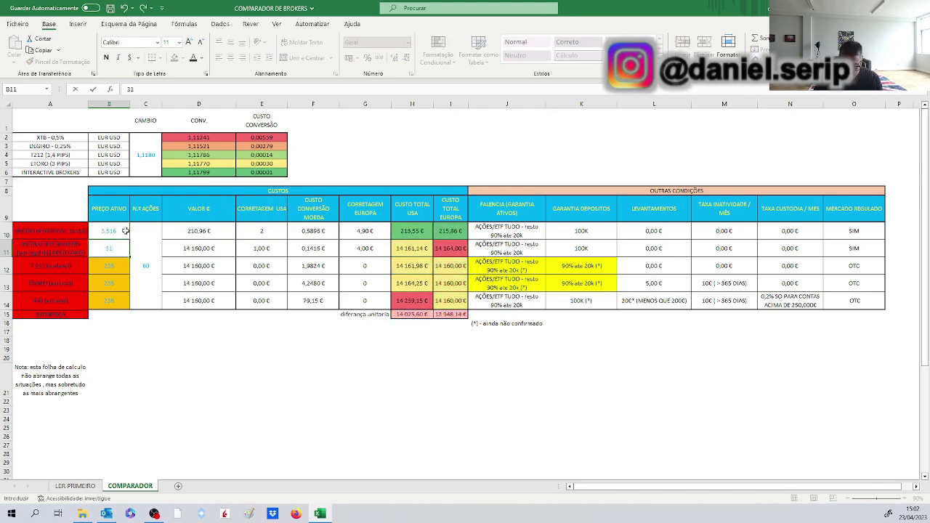
key(BackSpace)
text(,156)
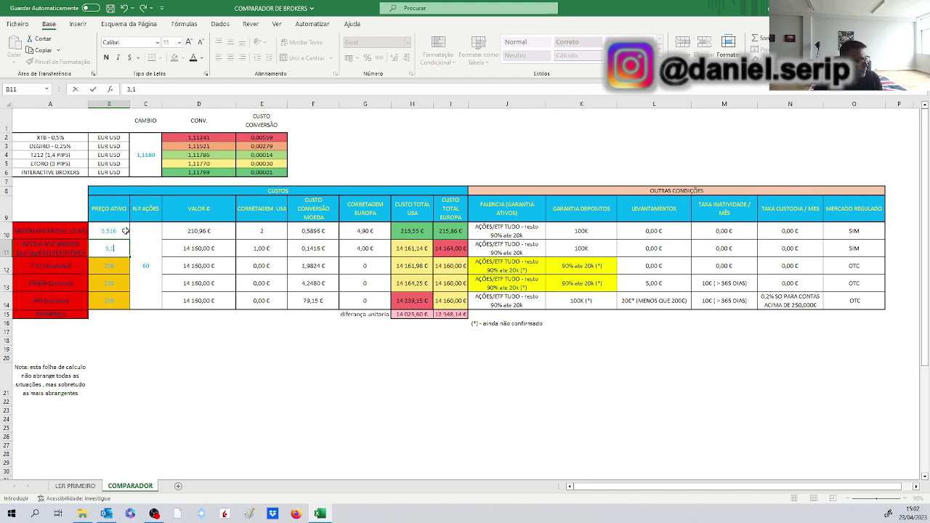
key(Return)
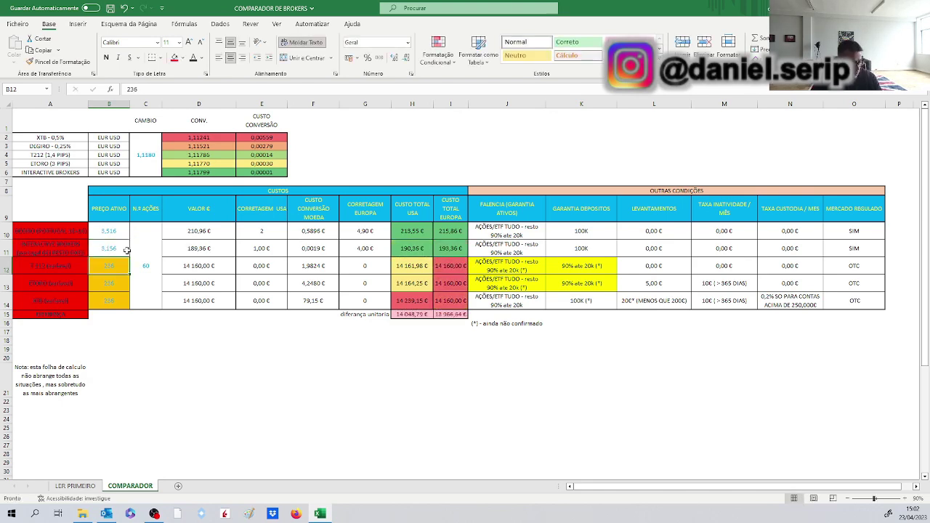
Copy the Interactive Brokers asset price from B11 into the T212, ETORO and XTB rows, cells B12 to B14.
click(116, 250)
key(ctrl+c)
key(Down)
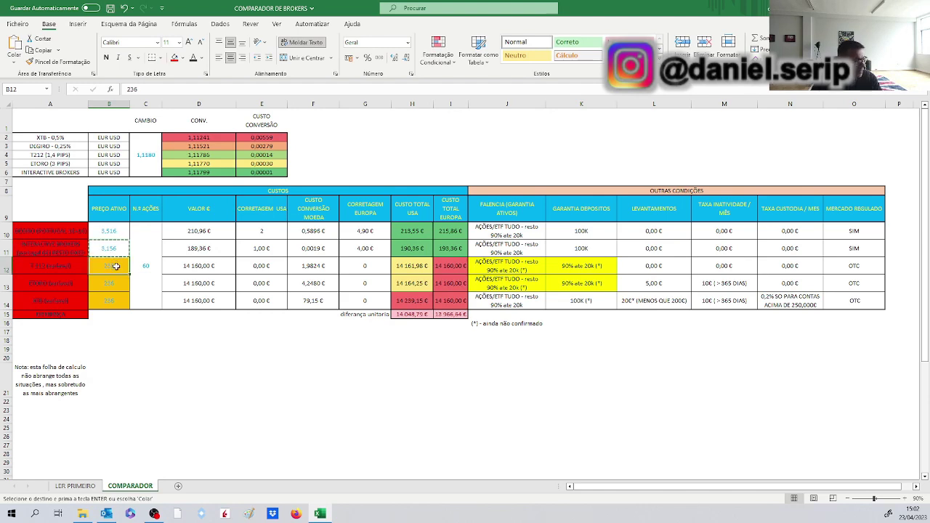
key(ctrl+v)
key(Down)
key(ctrl+v)
key(Down)
key(ctrl+v)
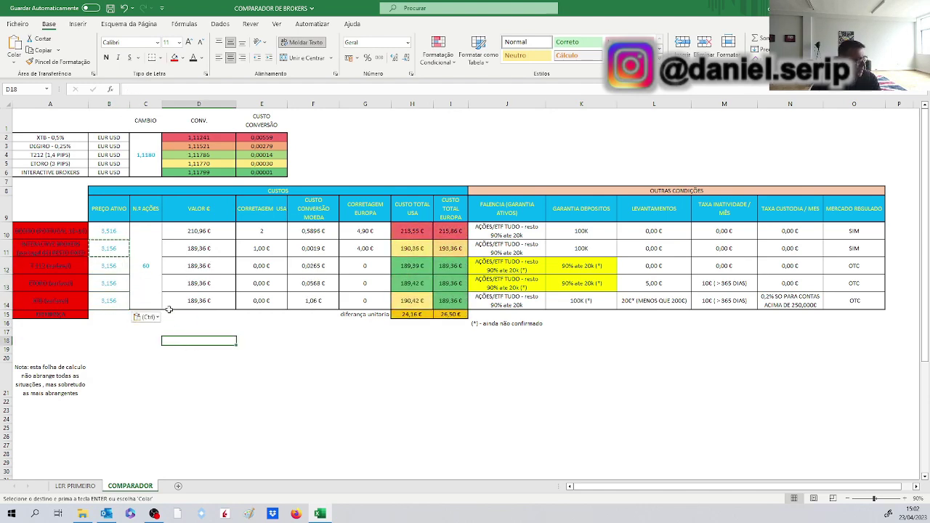
Try share counts of 70 and 140 in the merged N.º AÇÕES cell C10.
click(149, 272)
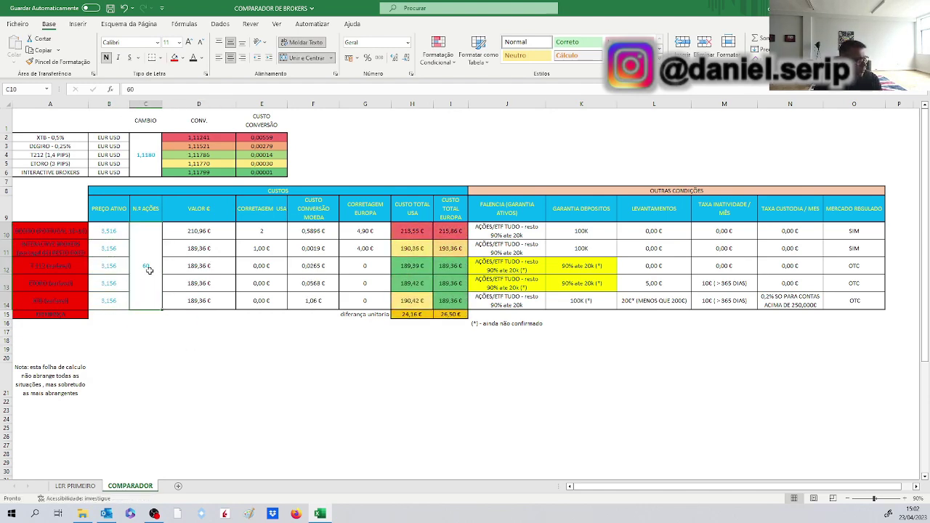
text(70)
key(Return)
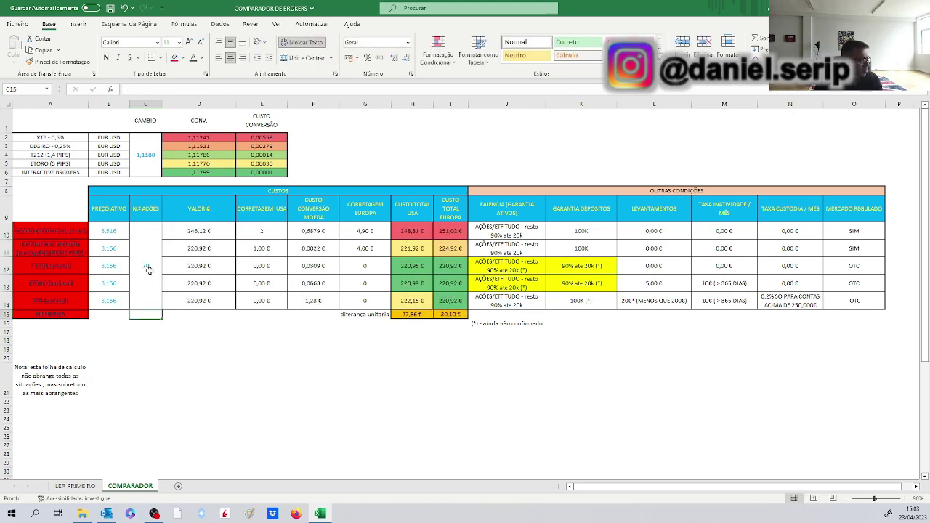
click(149, 270)
text(140)
key(Return)
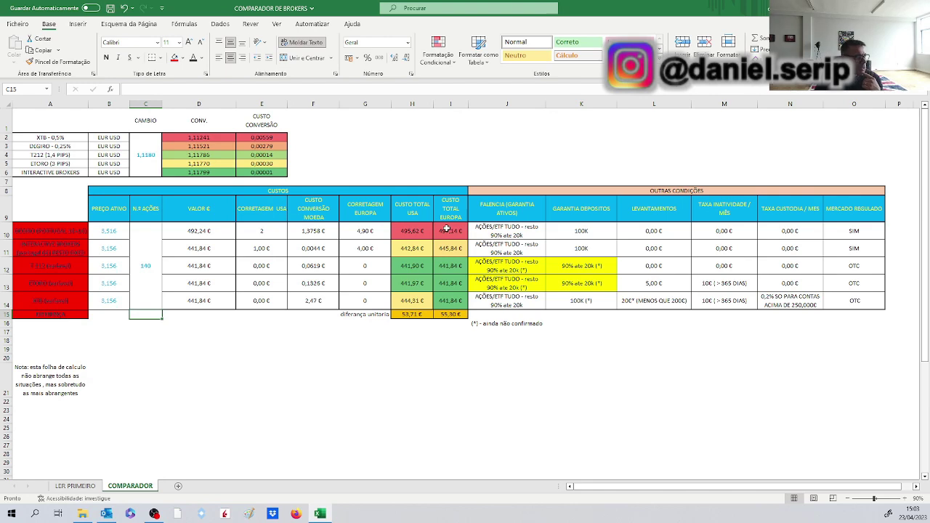
Examine the European brokerage fee formula in G10 and compare the T212, ETORO and XTB rows.
click(373, 232)
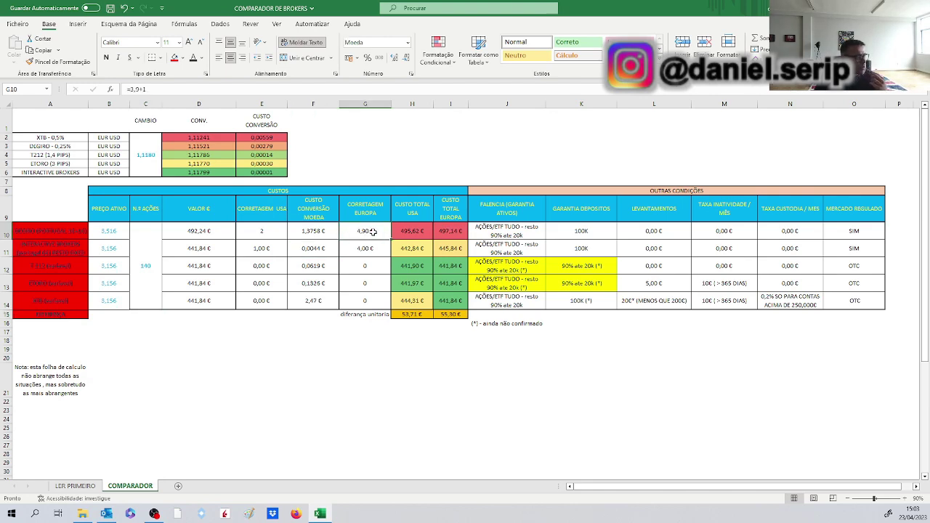
click(397, 162)
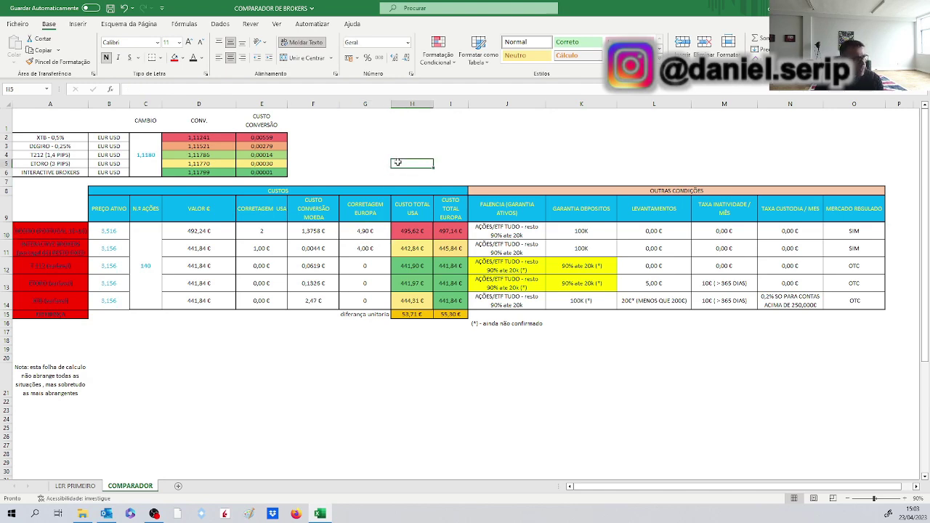
click(377, 230)
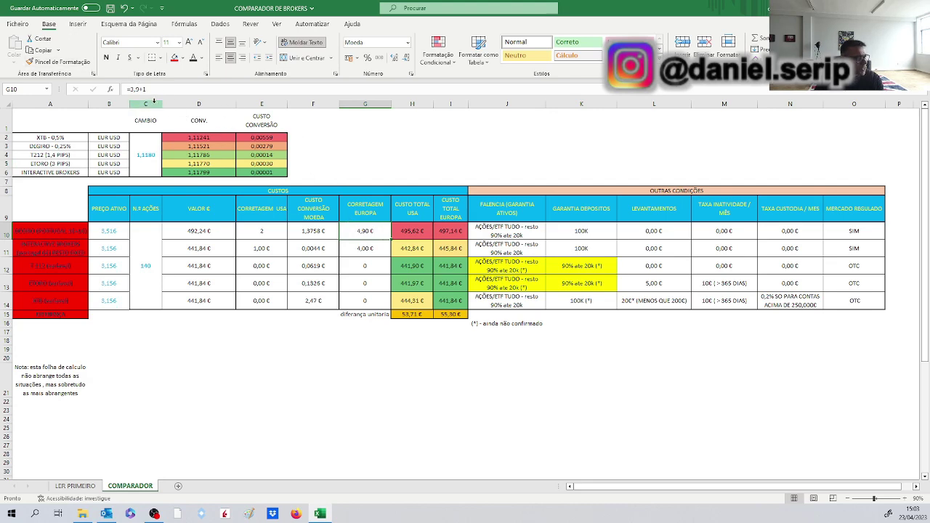
click(387, 157)
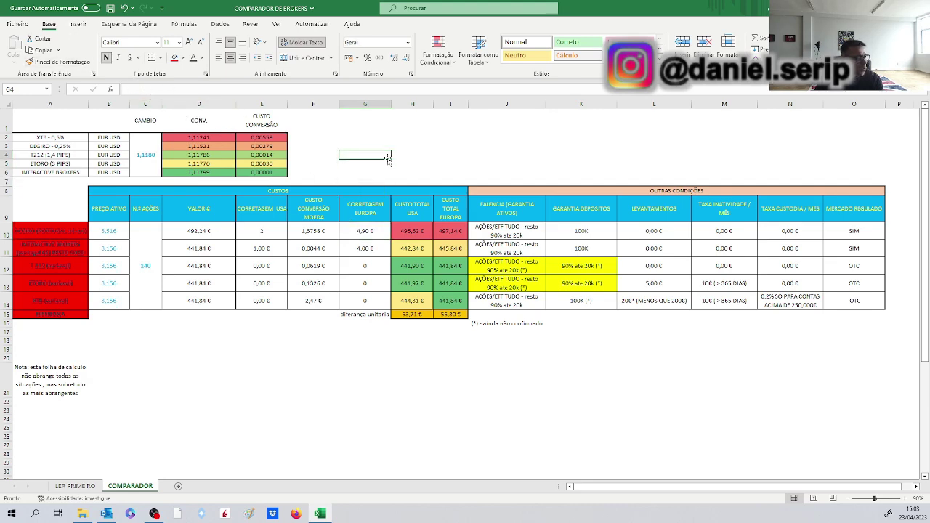
click(424, 160)
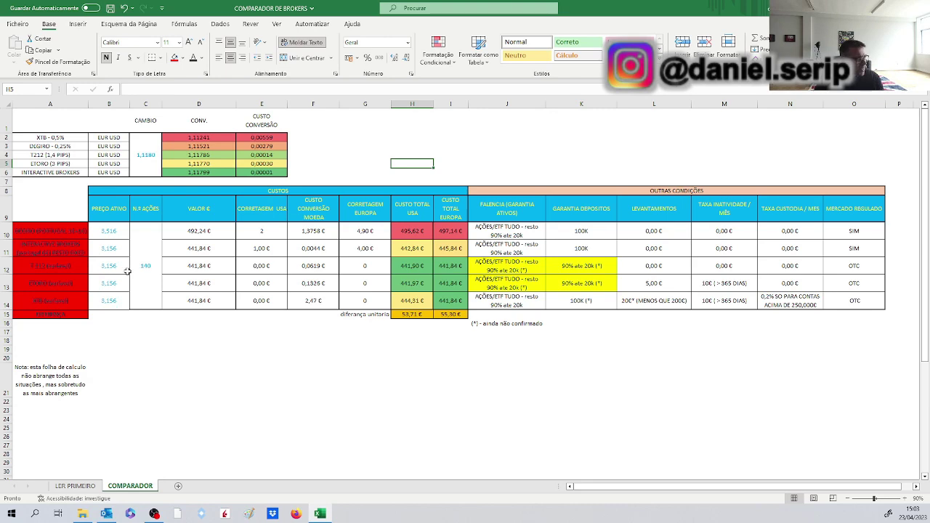
click(68, 267)
click(71, 283)
click(72, 300)
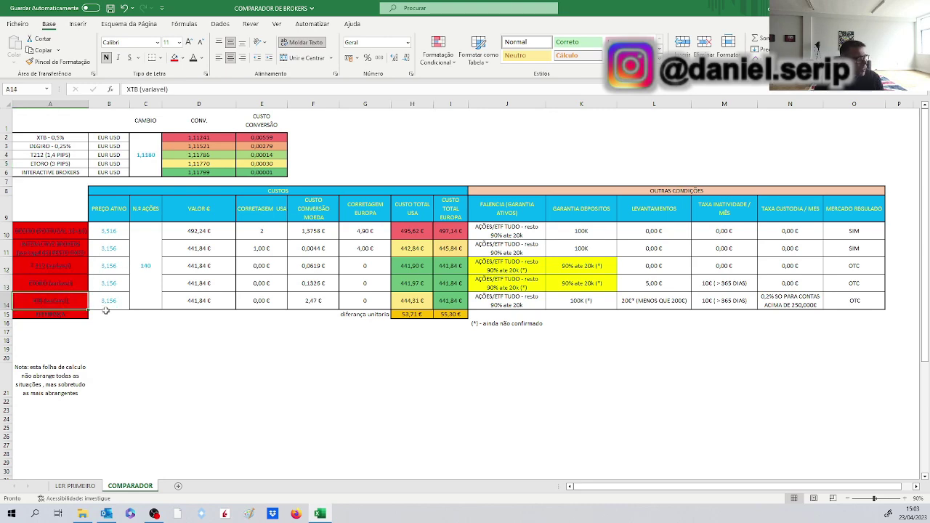
click(76, 273)
click(71, 286)
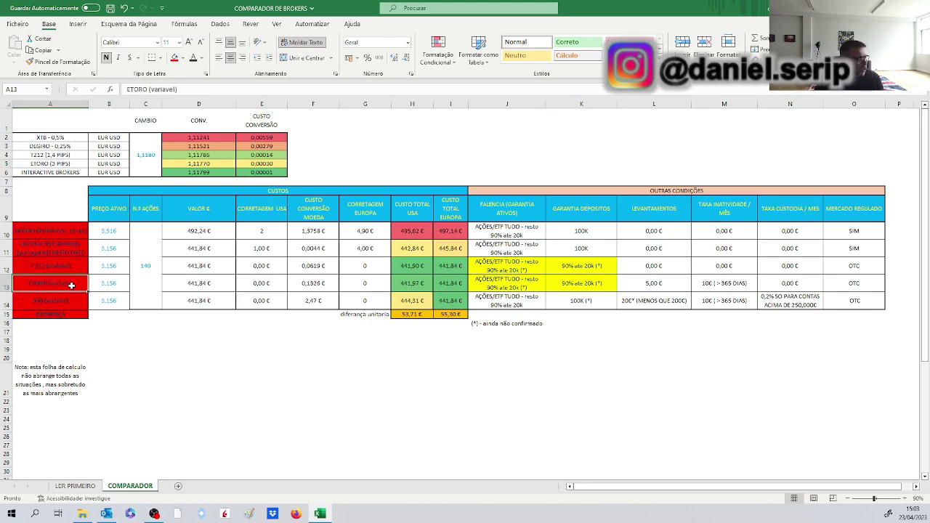
click(72, 300)
Set the number of shares in the merged N.º AÇÕES cell to 1550.
click(146, 285)
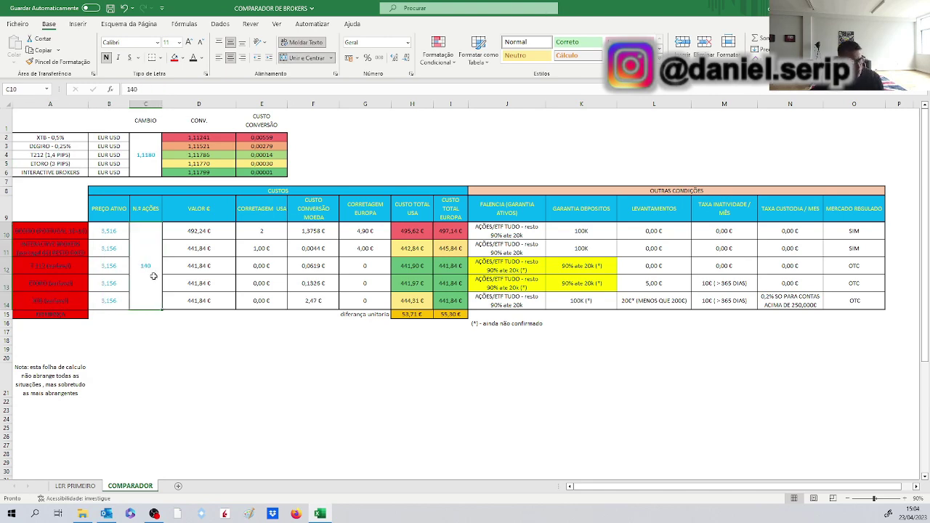
text(1550)
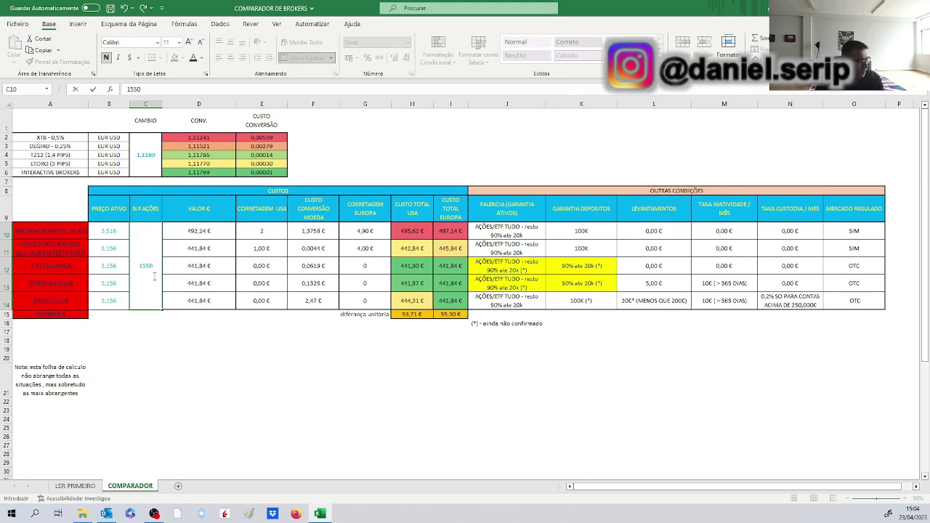
key(Return)
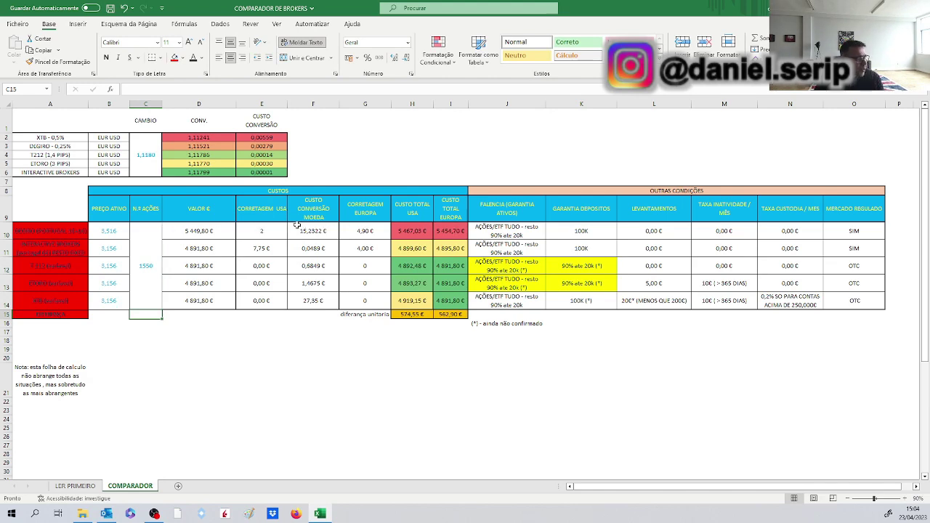
click(497, 349)
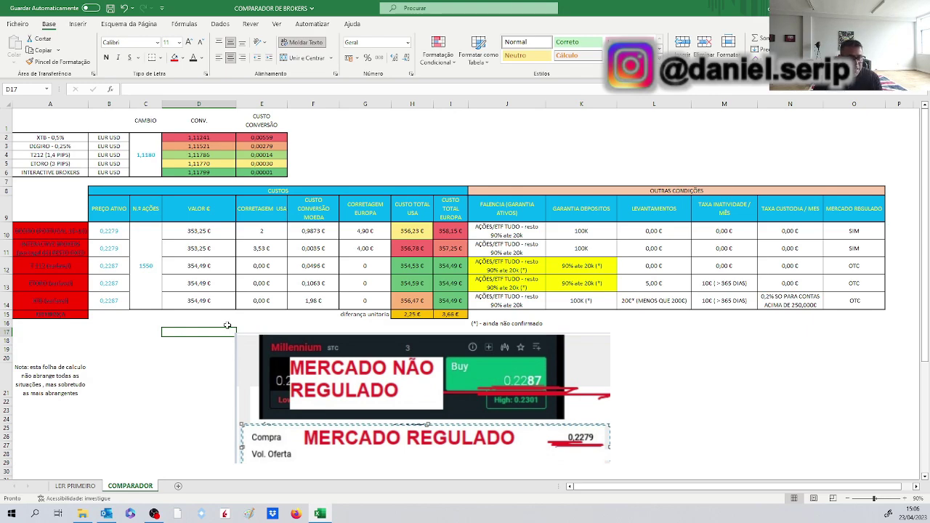
Compare the asset prices in B10 to B14 with the regulated and non-regulated market quotes in the pasted images.
drag(101, 230, 108, 299)
key(ctrl+v)
click(108, 271)
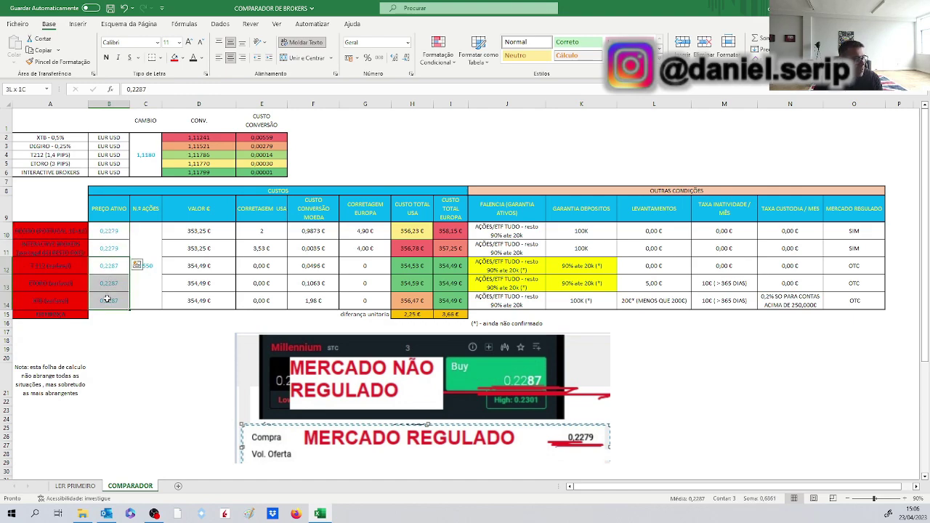
key(ctrl+v)
click(108, 270)
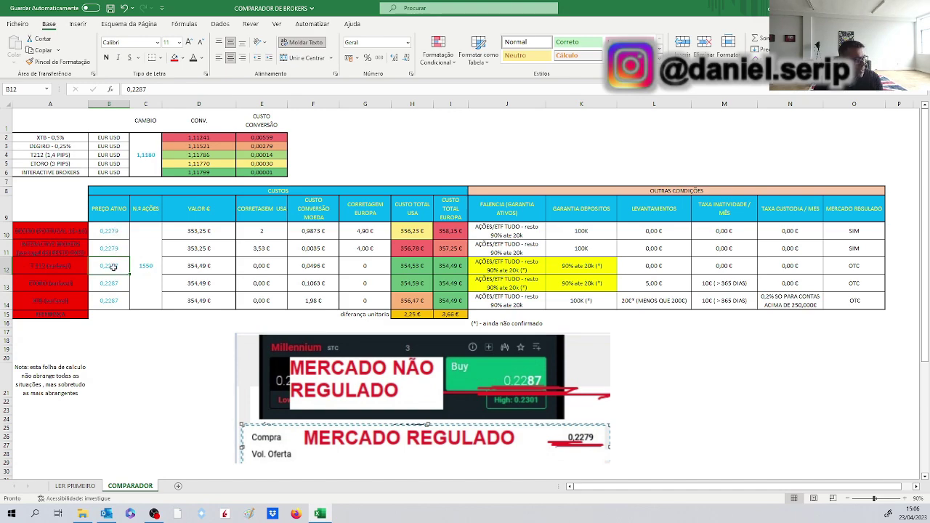
Compare the asset prices, VALOR amounts and CUSTO TOTAL EUROPA figures of the regulated and non-regulated brokers.
drag(113, 268, 112, 301)
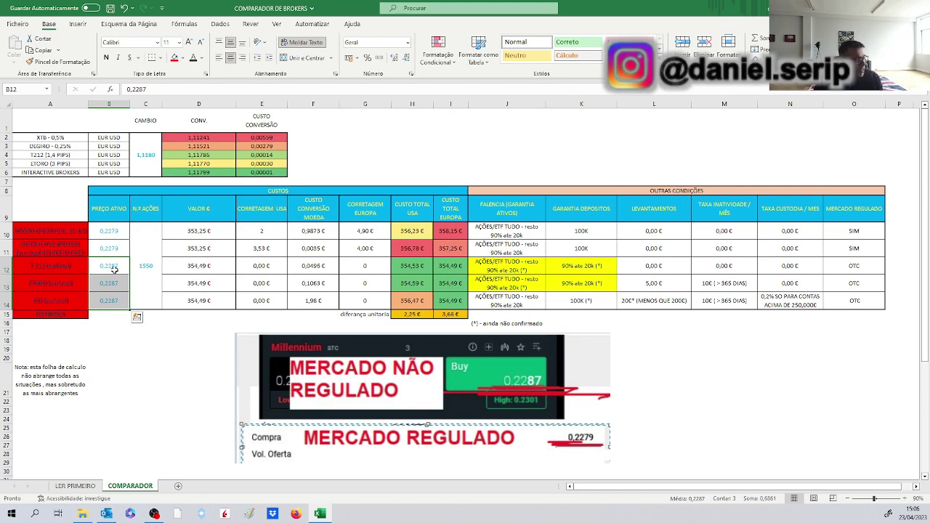
drag(116, 233, 116, 247)
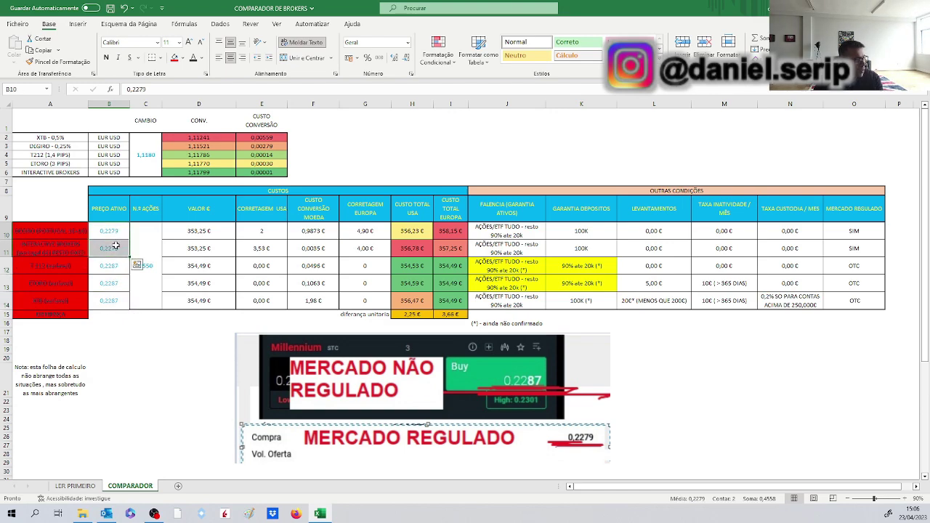
drag(206, 231, 206, 299)
drag(453, 265, 454, 297)
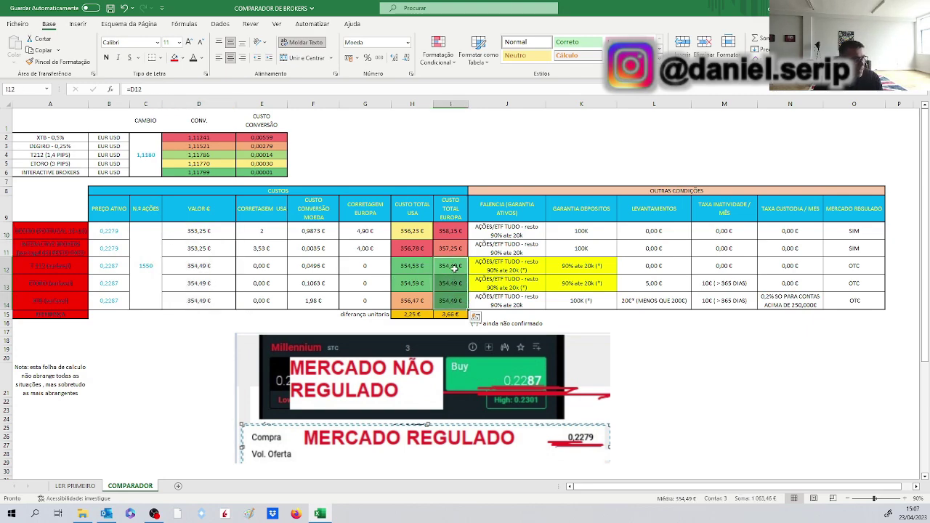
click(454, 268)
click(457, 231)
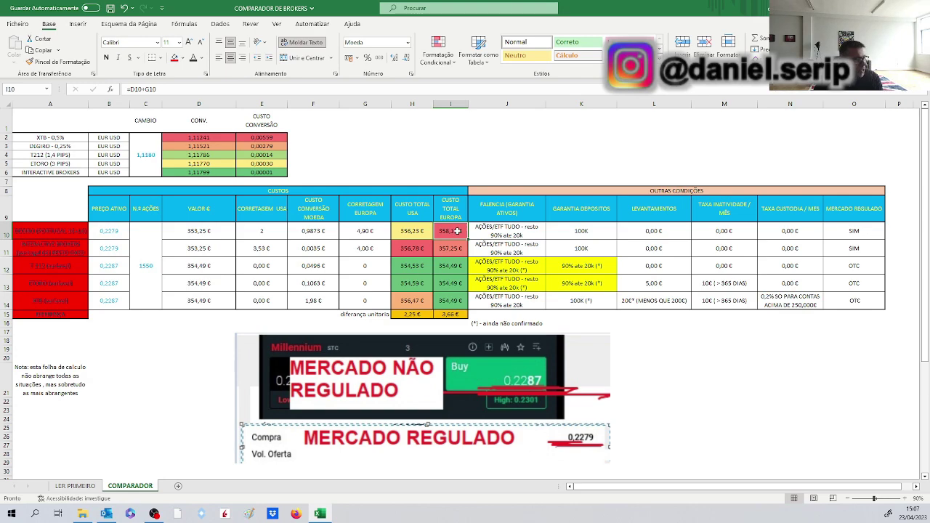
Set the number of shares in the merged N.º AÇÕES cell to 10000 and check the European totals for T212, ETORO and XTB.
click(149, 268)
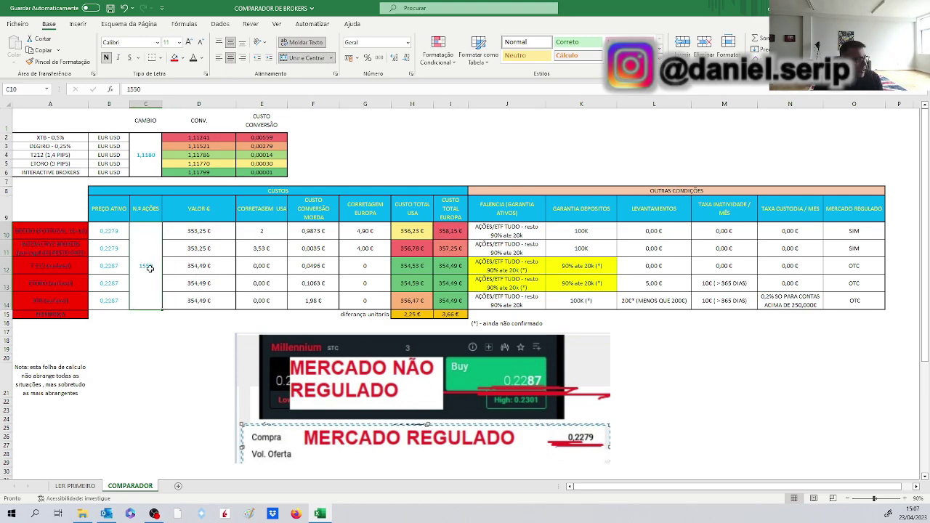
text(10000)
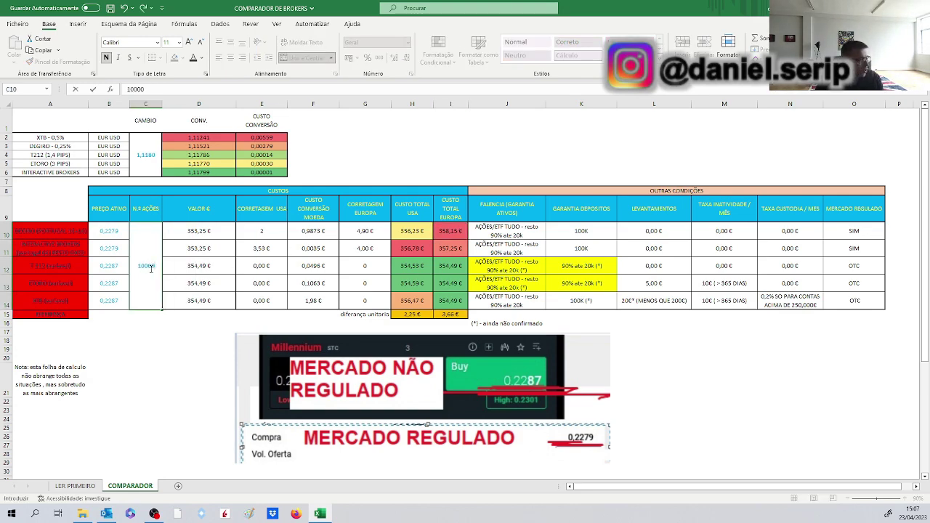
key(Return)
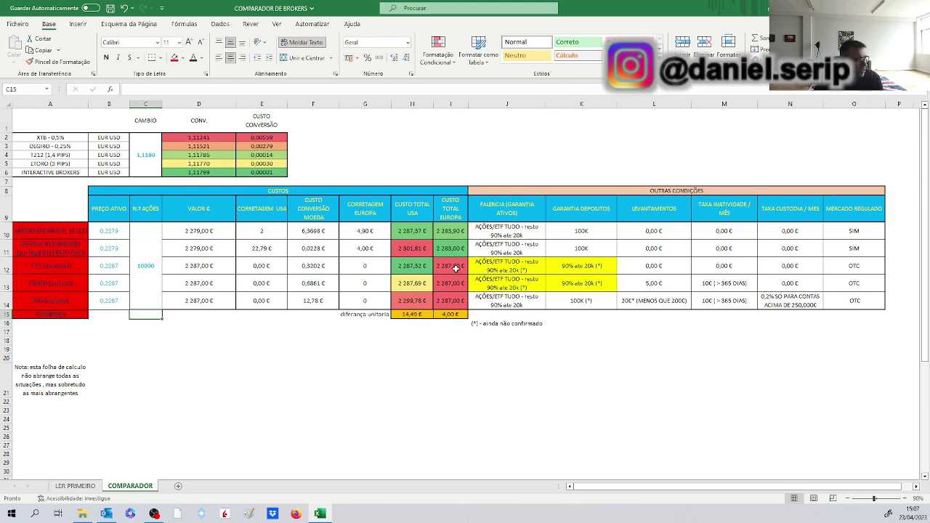
drag(451, 266, 452, 301)
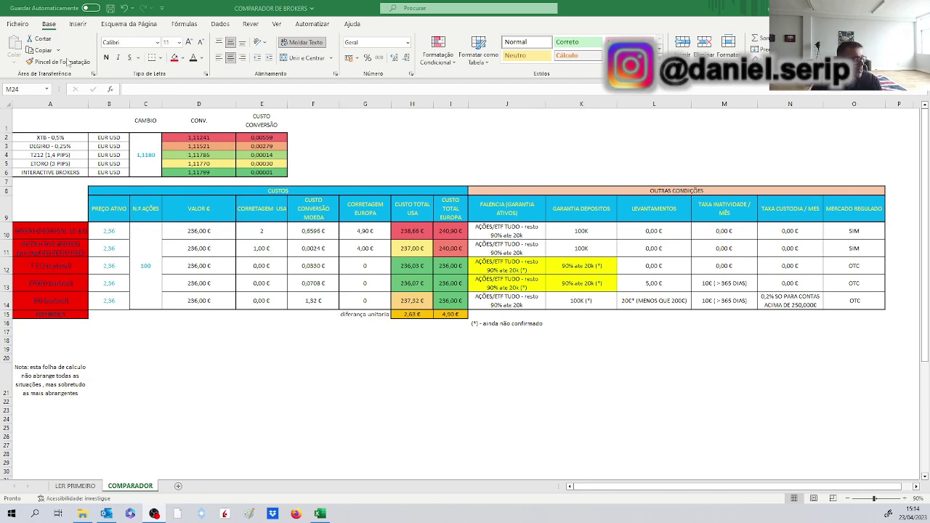
Examine the EUR USD conversion rates and conversion costs of each broker in the CAMBIO table.
click(51, 137)
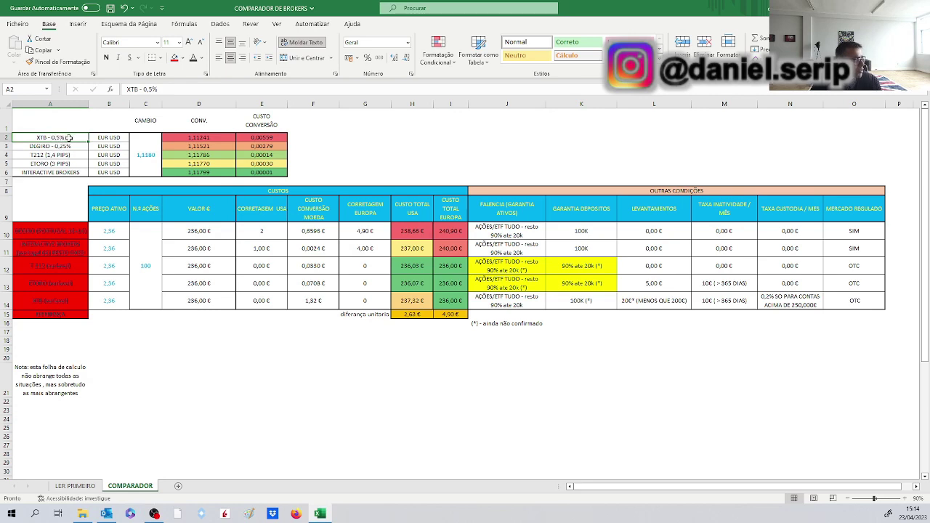
click(79, 147)
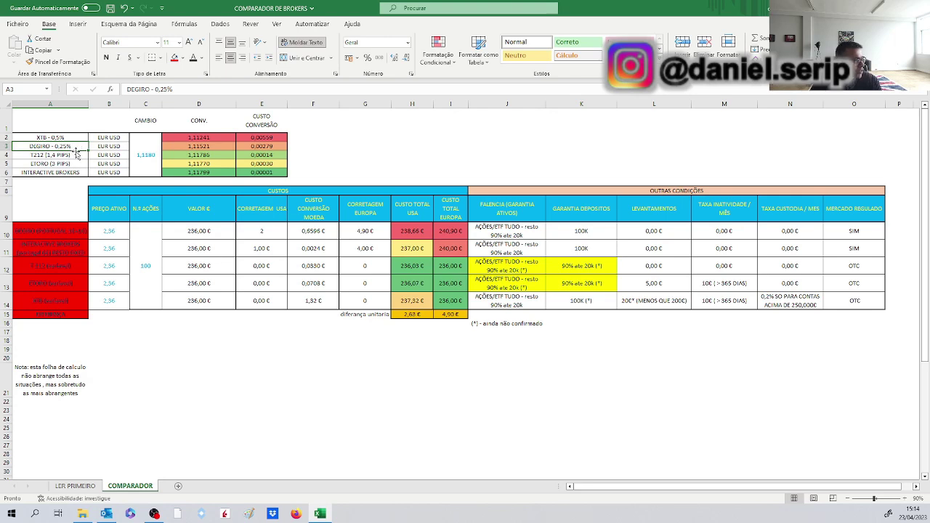
click(75, 155)
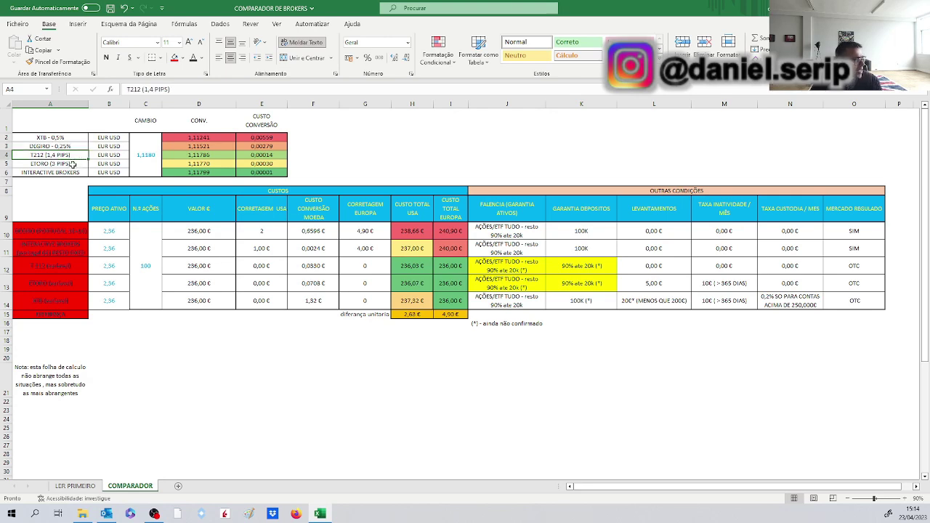
click(73, 164)
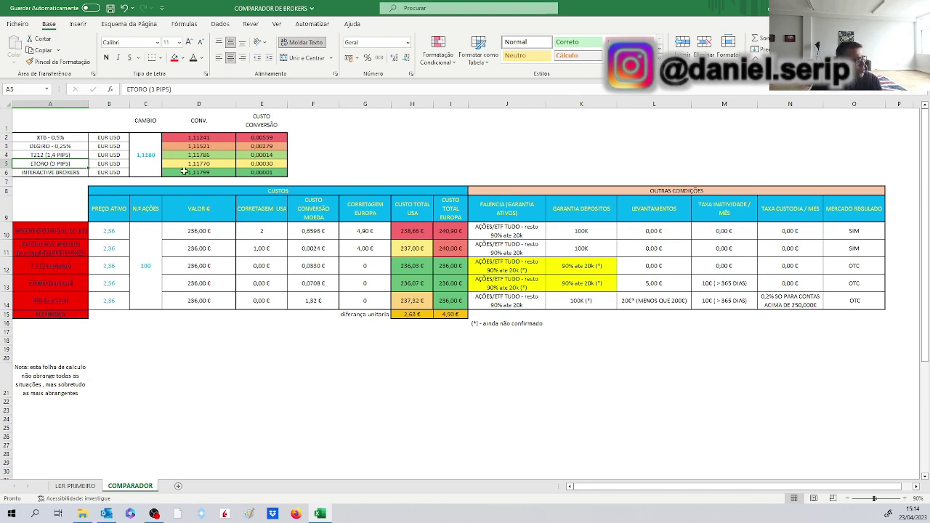
drag(277, 172, 207, 173)
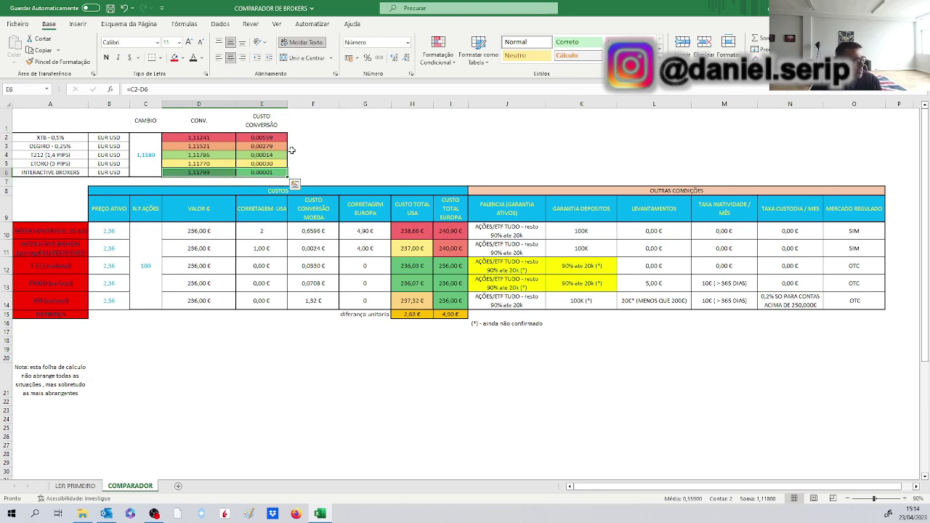
drag(280, 155, 187, 156)
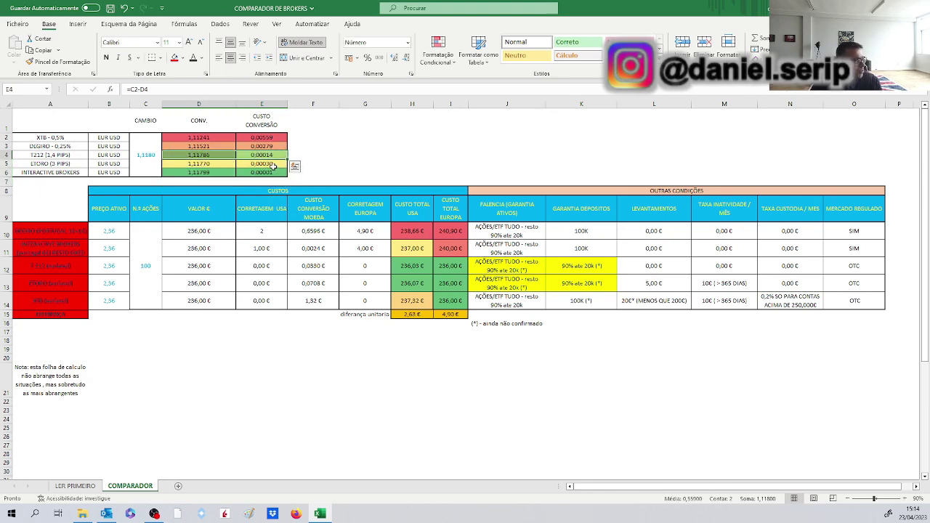
drag(271, 168, 231, 164)
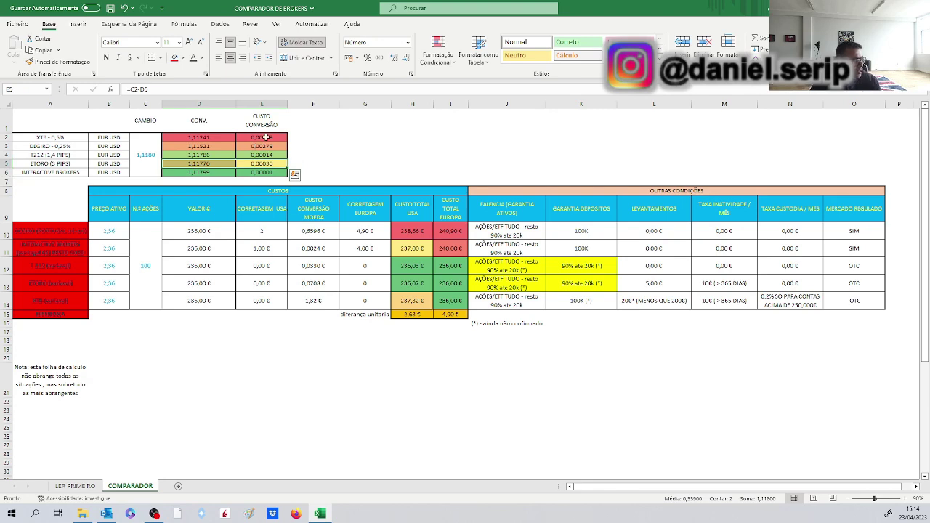
Review the PREÇO ATIVO and VALOR columns for all five brokers in rows 10 to 14.
drag(114, 232, 119, 303)
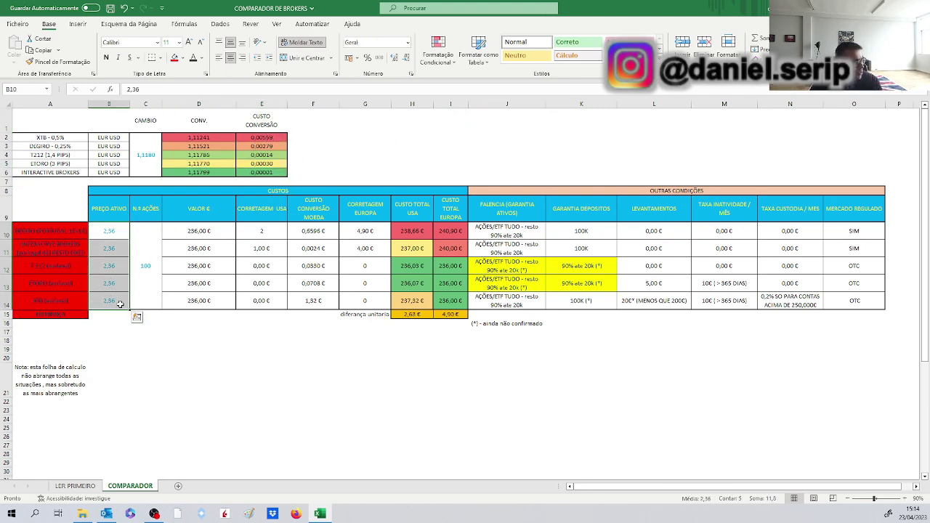
click(181, 328)
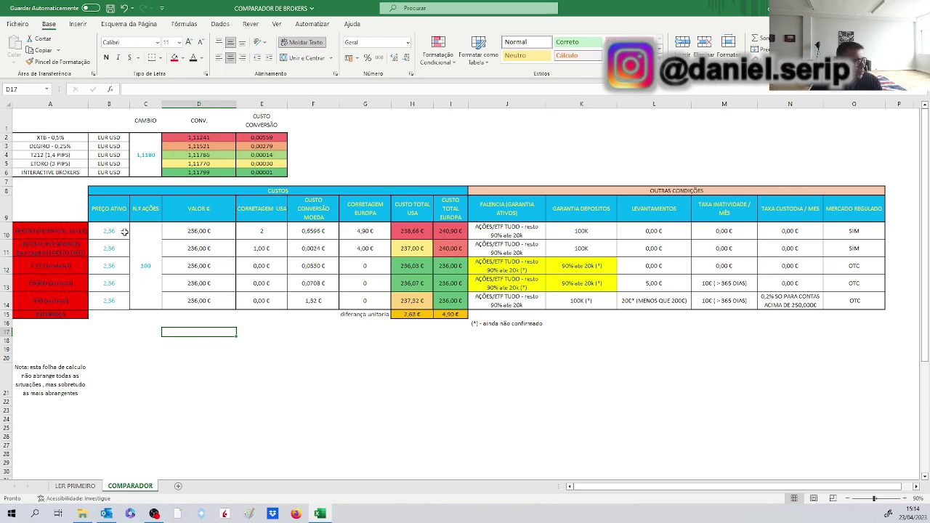
click(199, 234)
drag(199, 236, 201, 303)
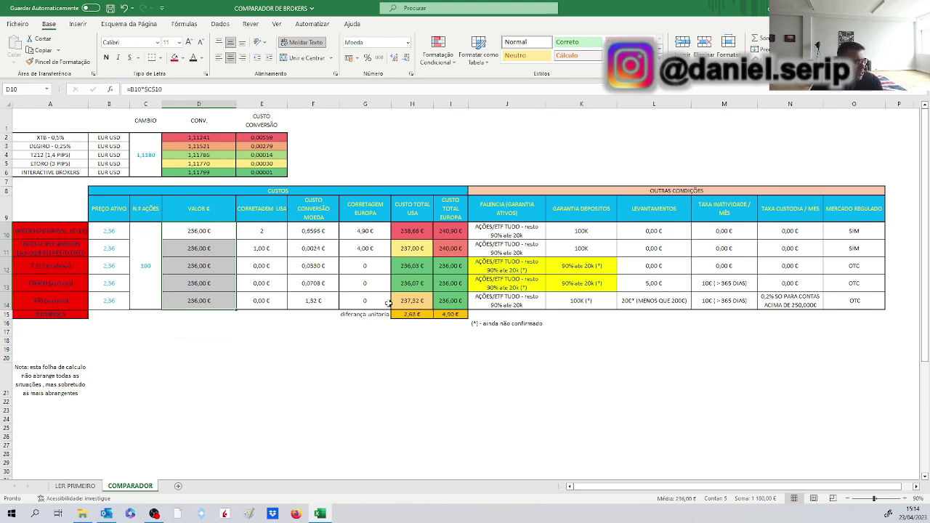
Compare the CUSTO TOTAL USA figures across the brokers and inspect the T212 row.
click(415, 300)
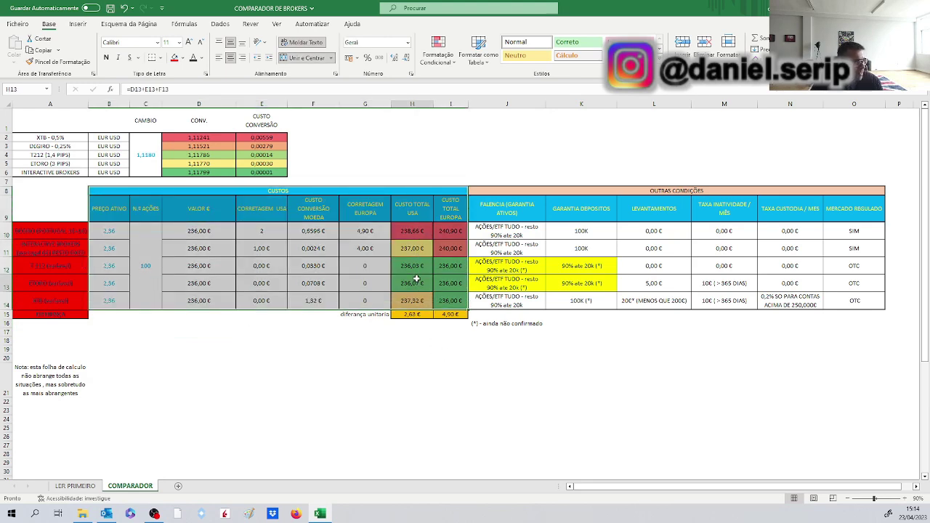
click(419, 233)
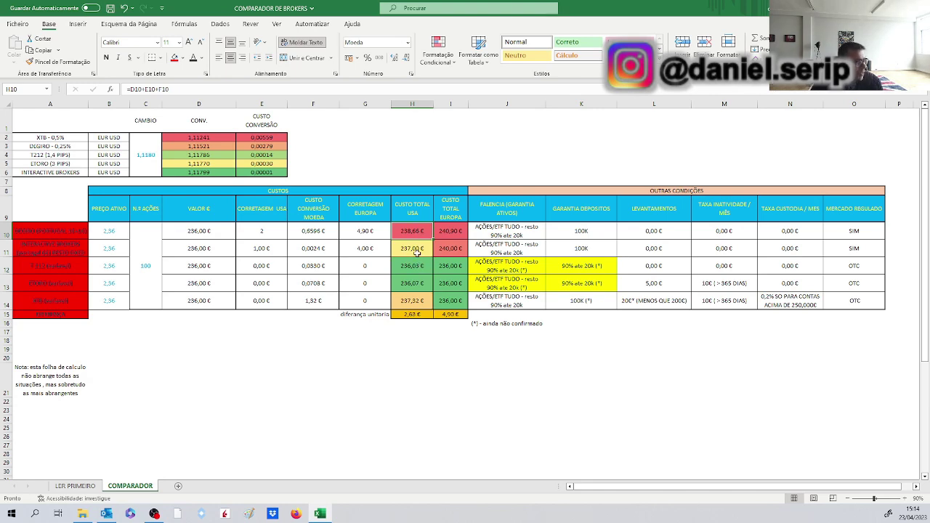
click(413, 303)
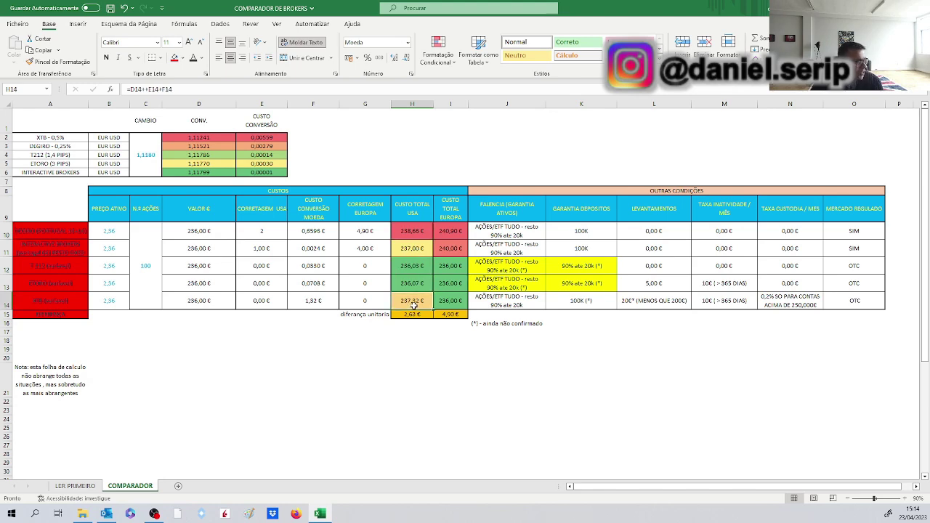
click(415, 248)
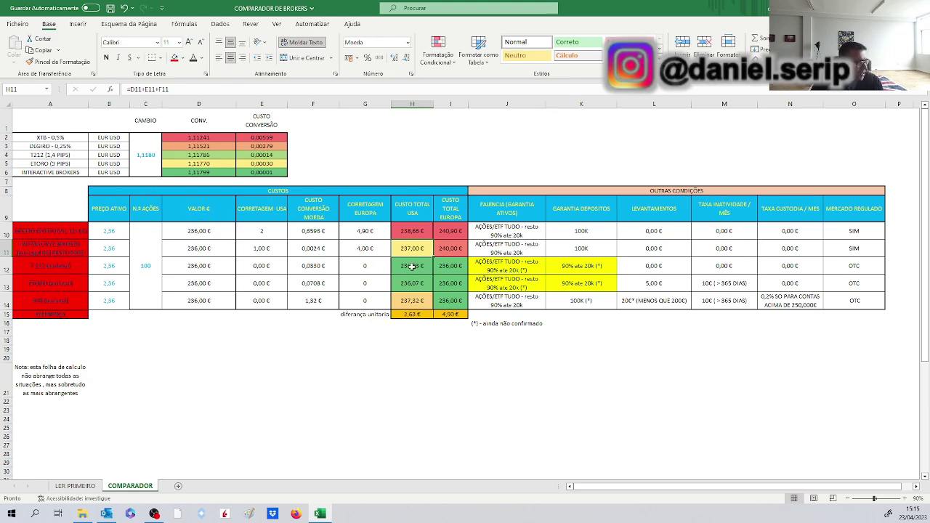
click(57, 266)
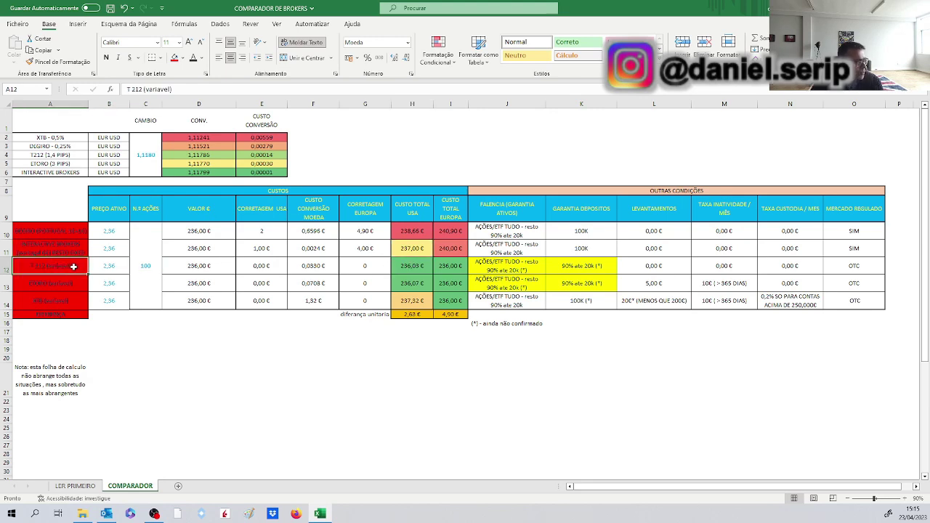
drag(74, 267, 110, 267)
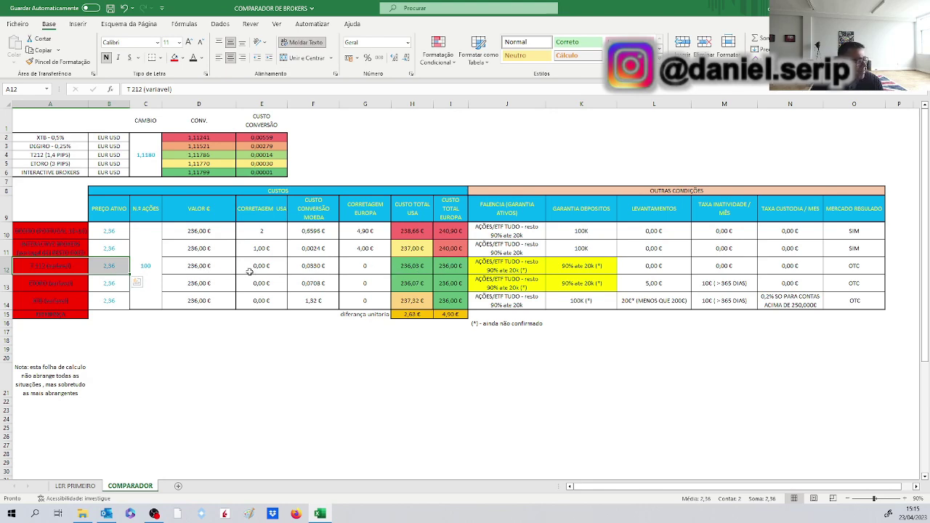
Increase the number of shares in the merged N.º AÇÕES cell to 1000.
double_click(161, 266)
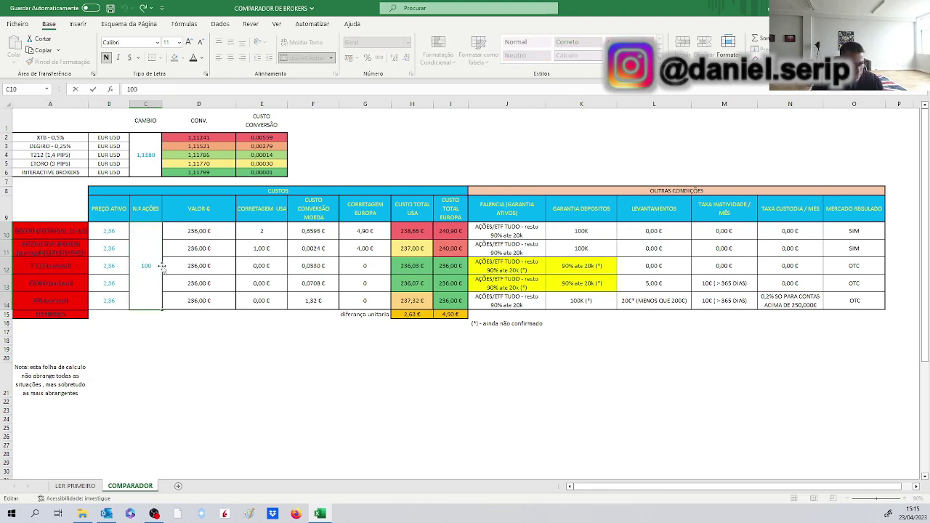
text(0)
key(Return)
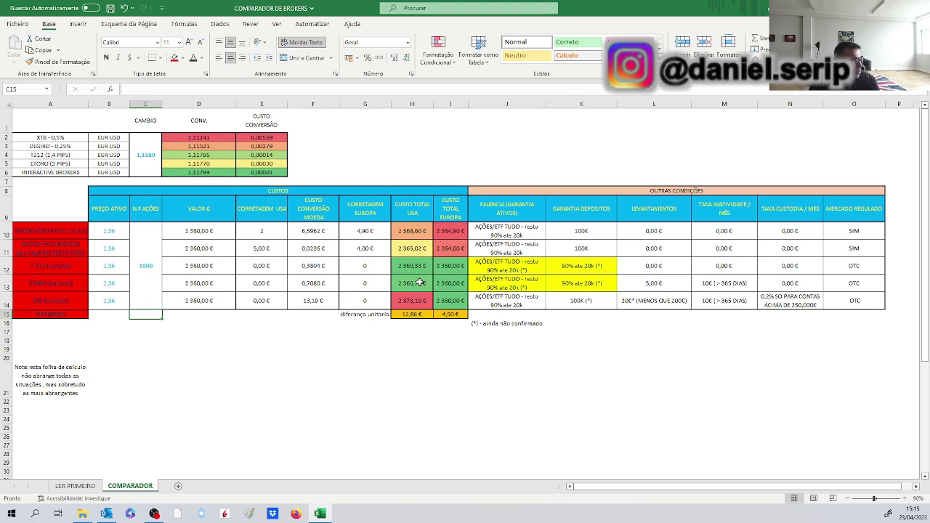
Set the T212 asset price in B12 to 2,38.
click(63, 266)
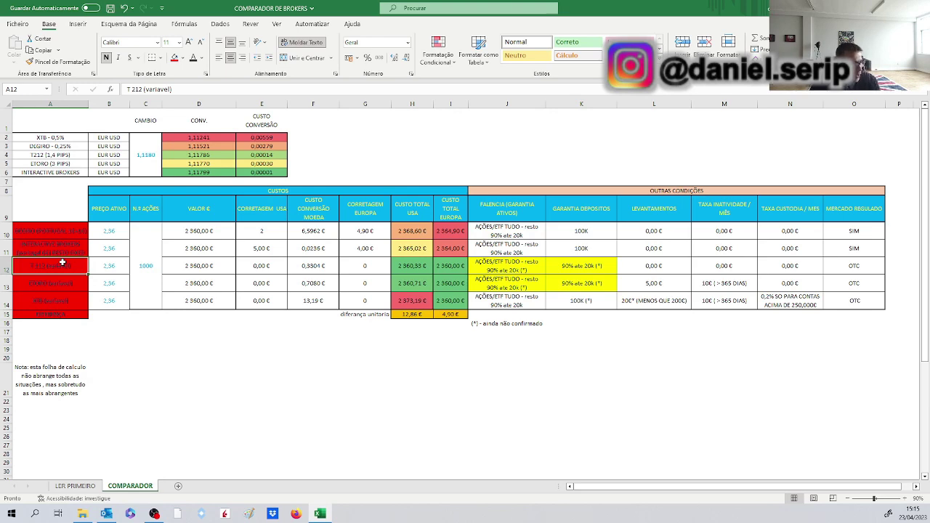
double_click(121, 266)
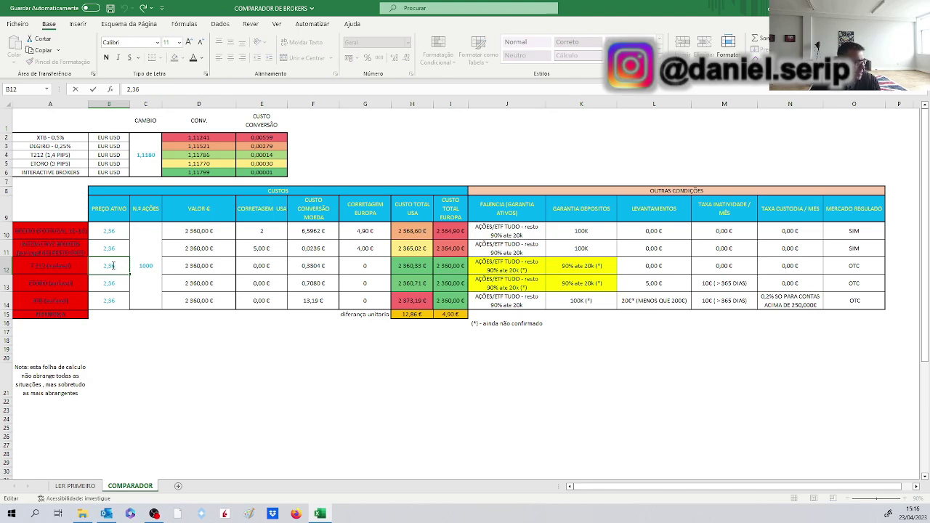
drag(113, 266, 116, 266)
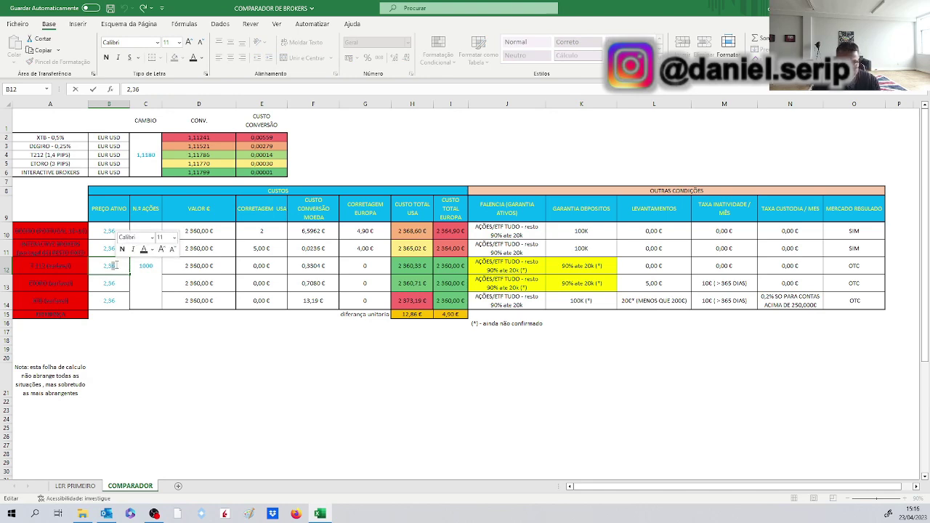
text(8)
key(Return)
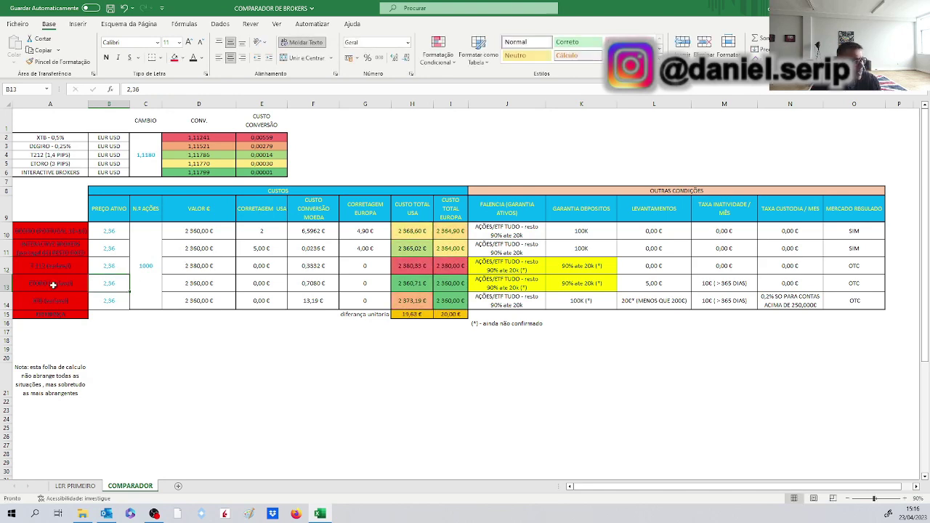
Set the ETORO and XTB asset prices in B13 and B14 to 2,38.
double_click(125, 283)
drag(113, 283, 118, 299)
text(8)
key(Return)
double_click(115, 301)
text(8)
key(Return)
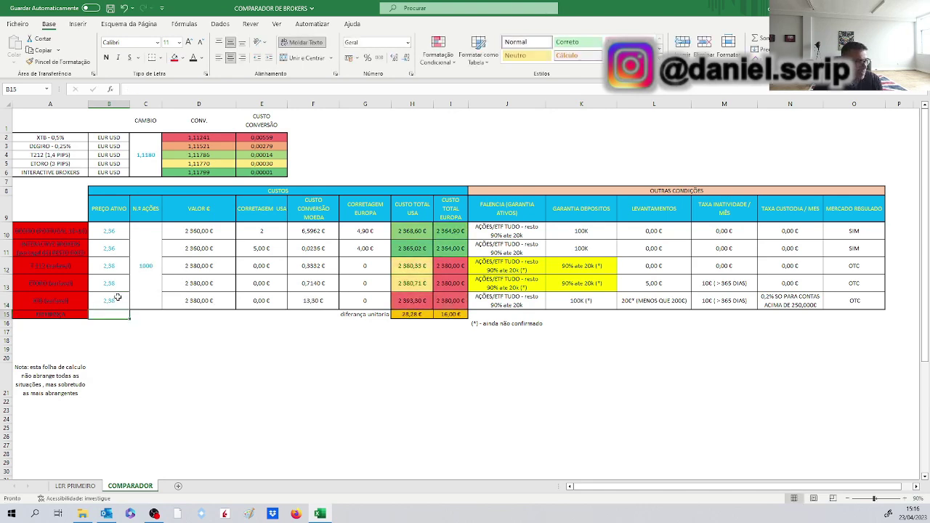
Set the number of shares to 100 and check the INTERACTIVE BROKERS row up to its CUSTO TOTAL USA.
click(152, 272)
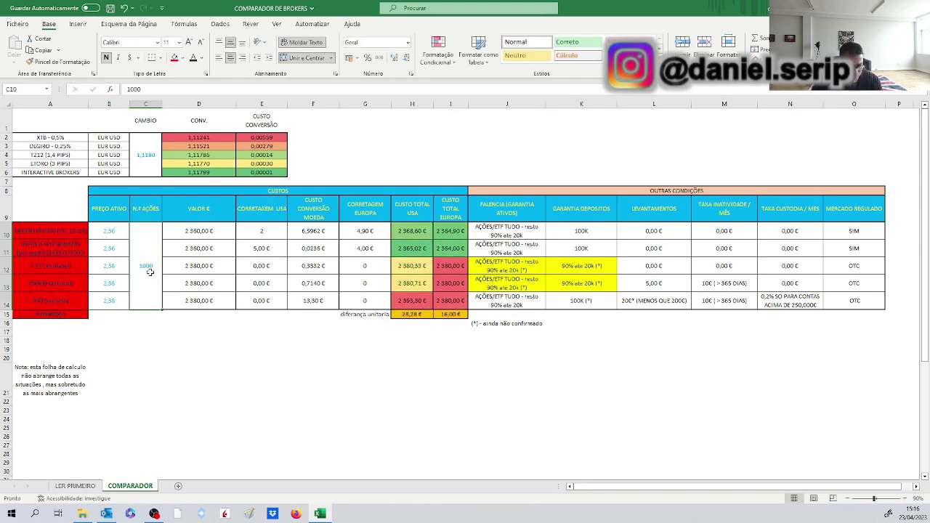
text(100)
key(Return)
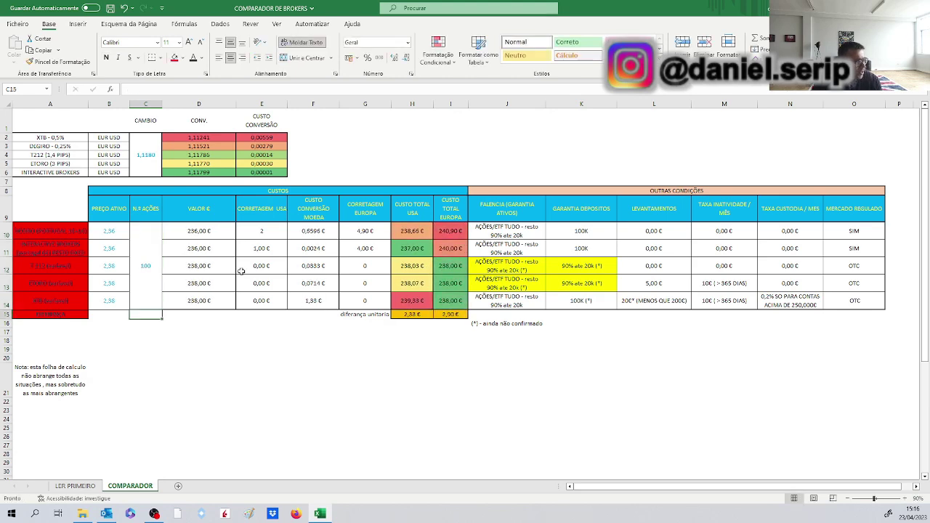
click(74, 248)
drag(74, 249, 392, 249)
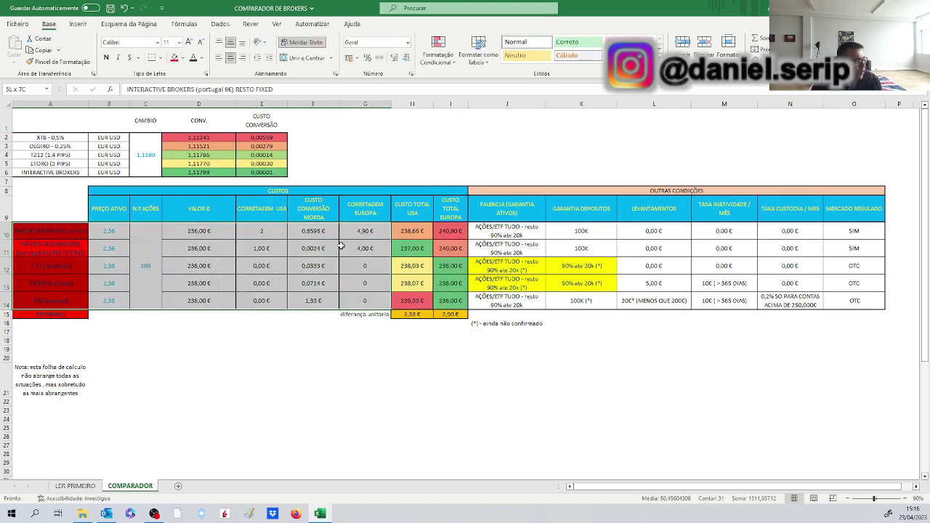
click(412, 248)
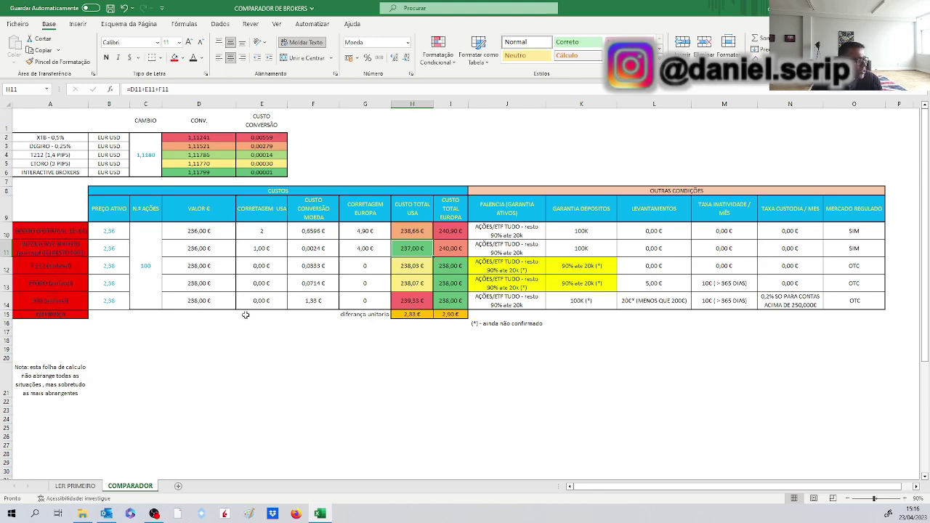
Change the share count in C10 to 1000 to compare the broker totals at the higher volume.
double_click(151, 265)
text(0)
key(Return)
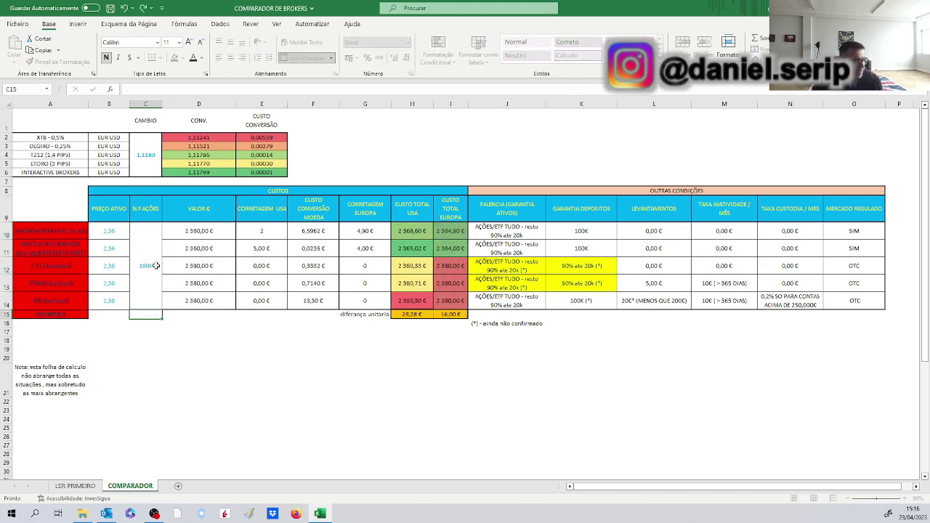